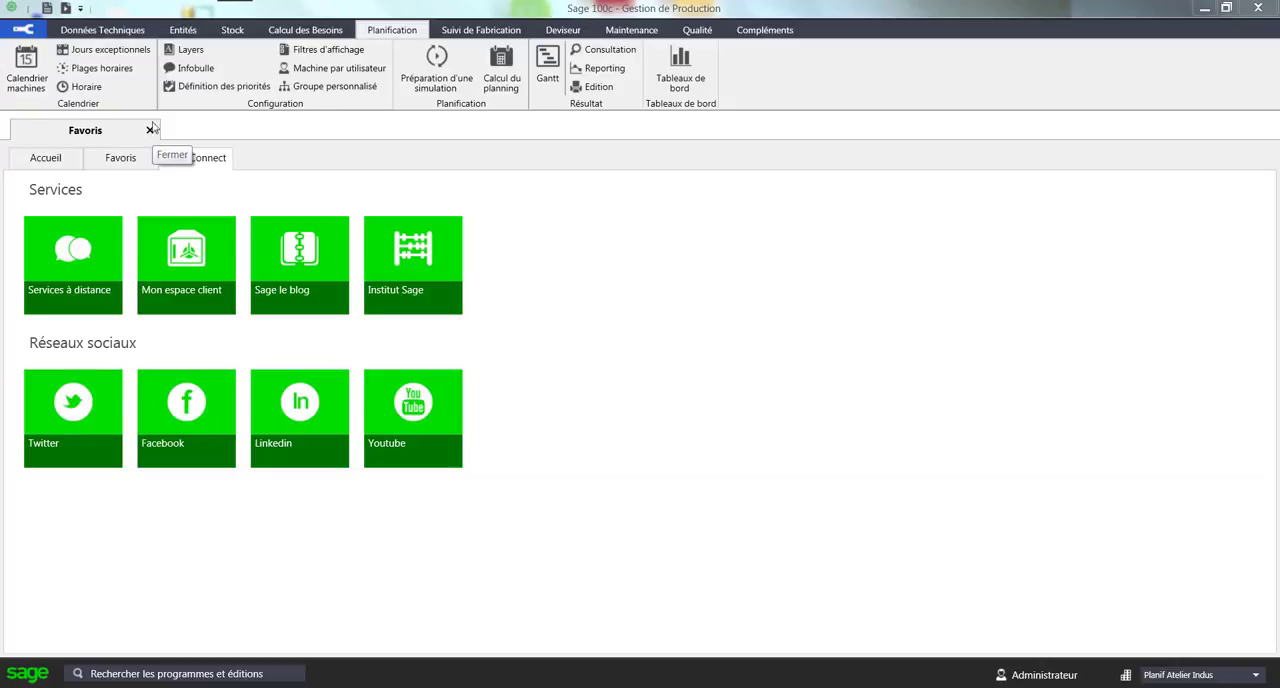
Review the exceptional days calendar and the weekly time slots of the JOURNEE machine schedule, closing both views.
{"action": "left_click", "coordinate": [126, 54]}
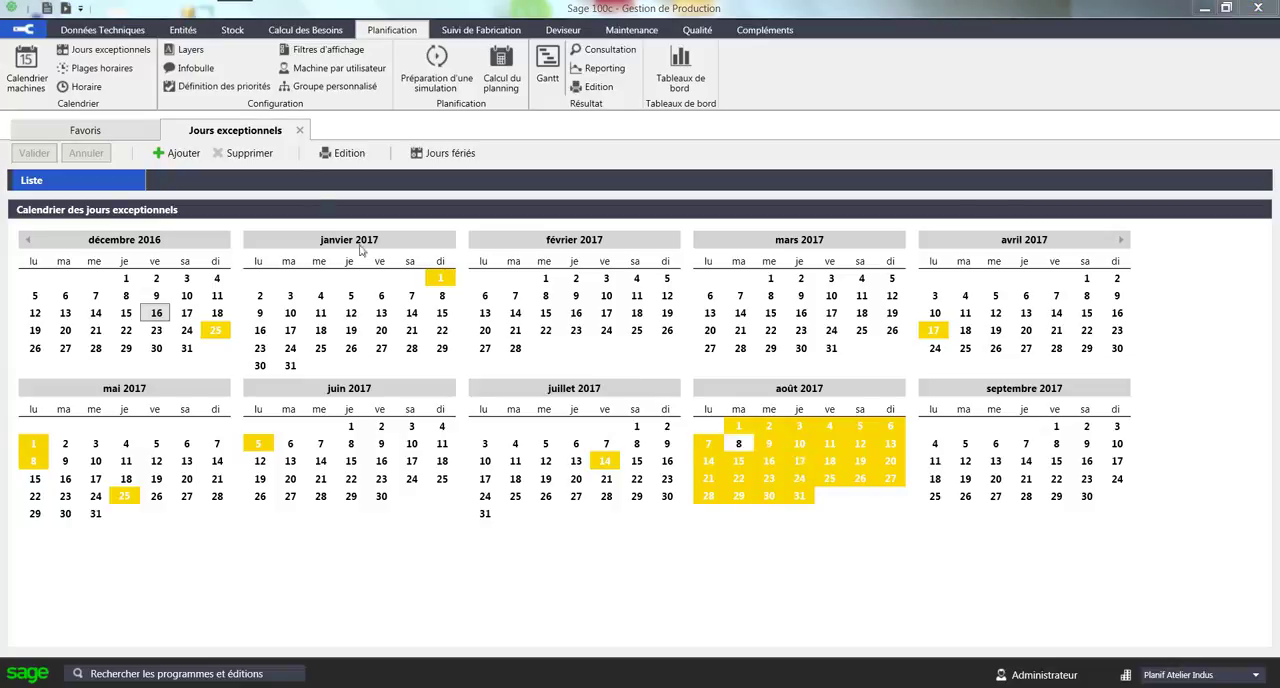
{"action": "left_click", "coordinate": [87, 94]}
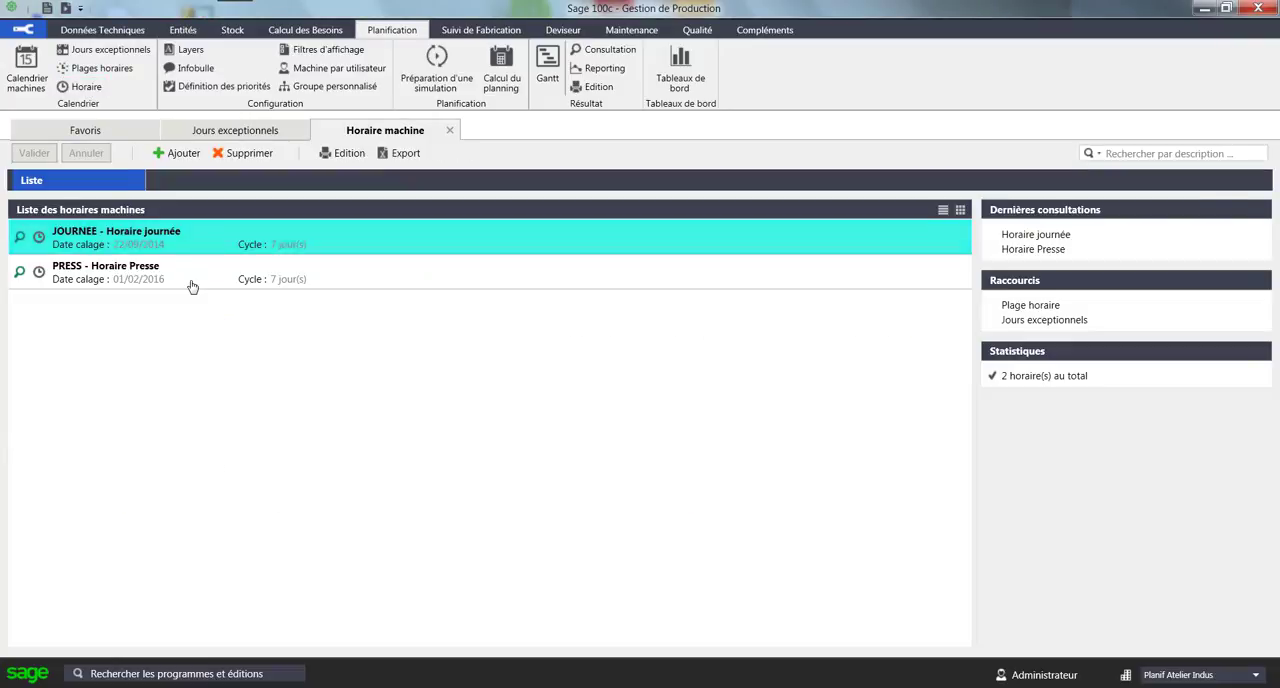
{"action": "double_click", "coordinate": [198, 240]}
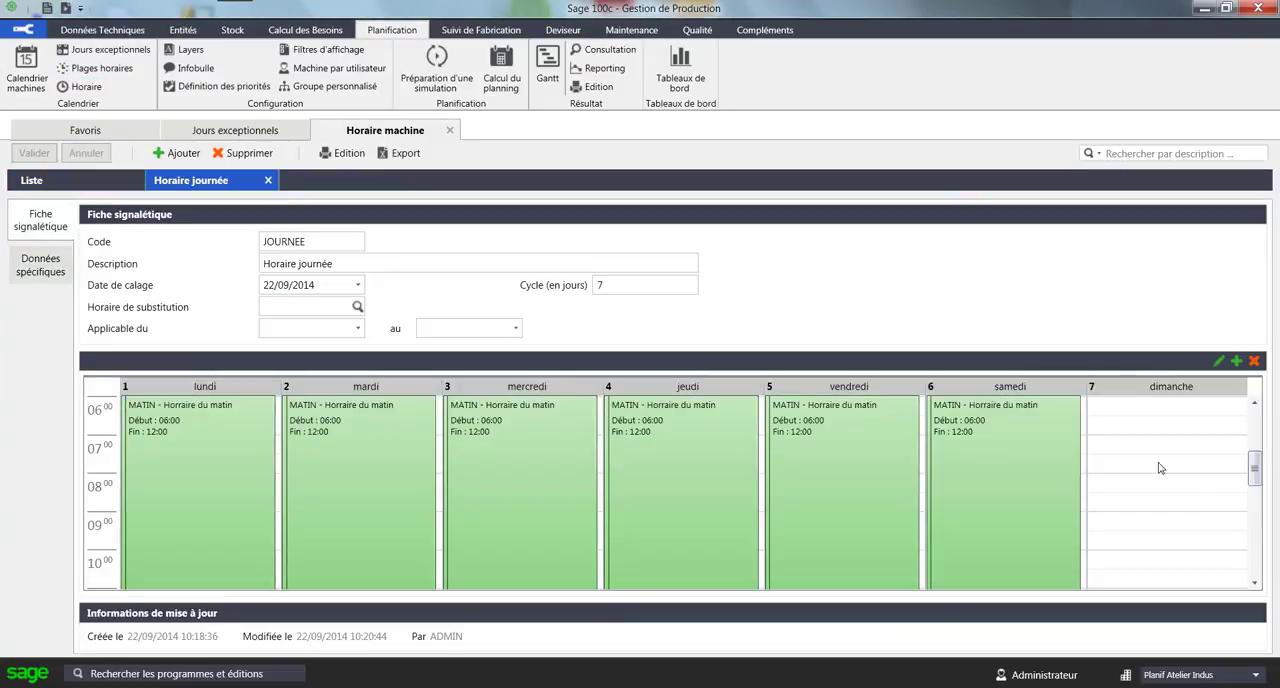
{"action": "left_click_drag", "start_coordinate": [1257, 468], "coordinate": [1257, 550]}
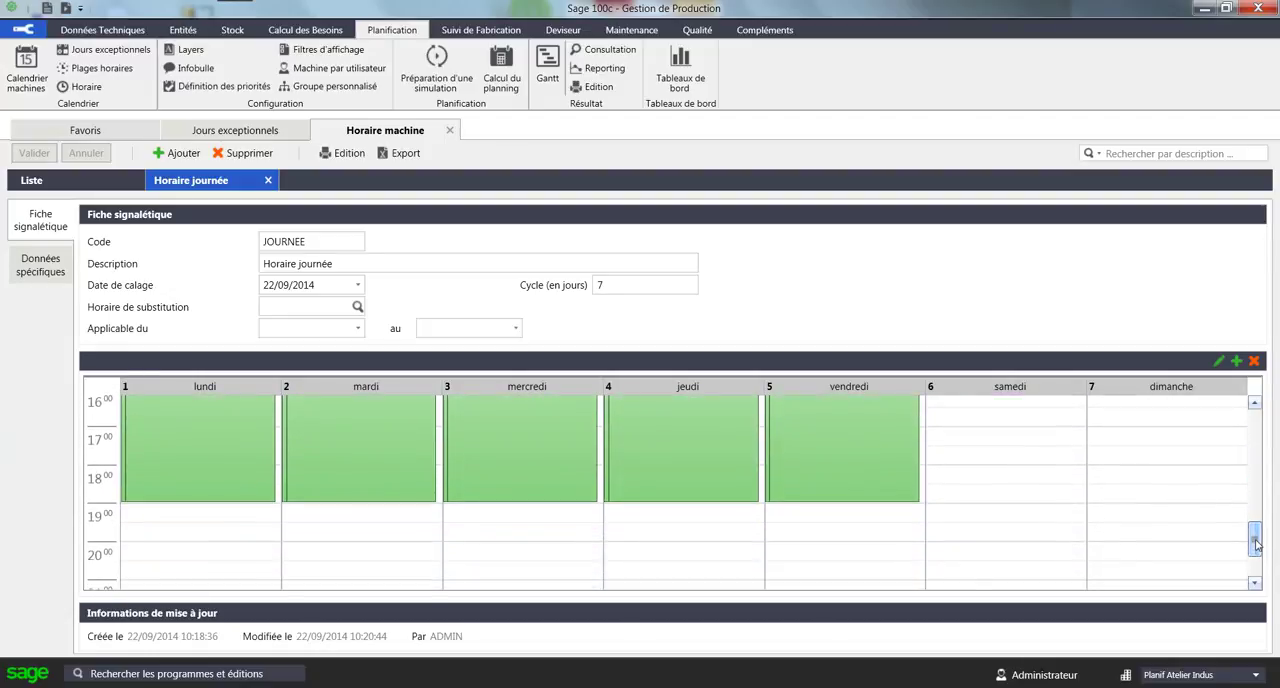
{"action": "left_click", "coordinate": [450, 131]}
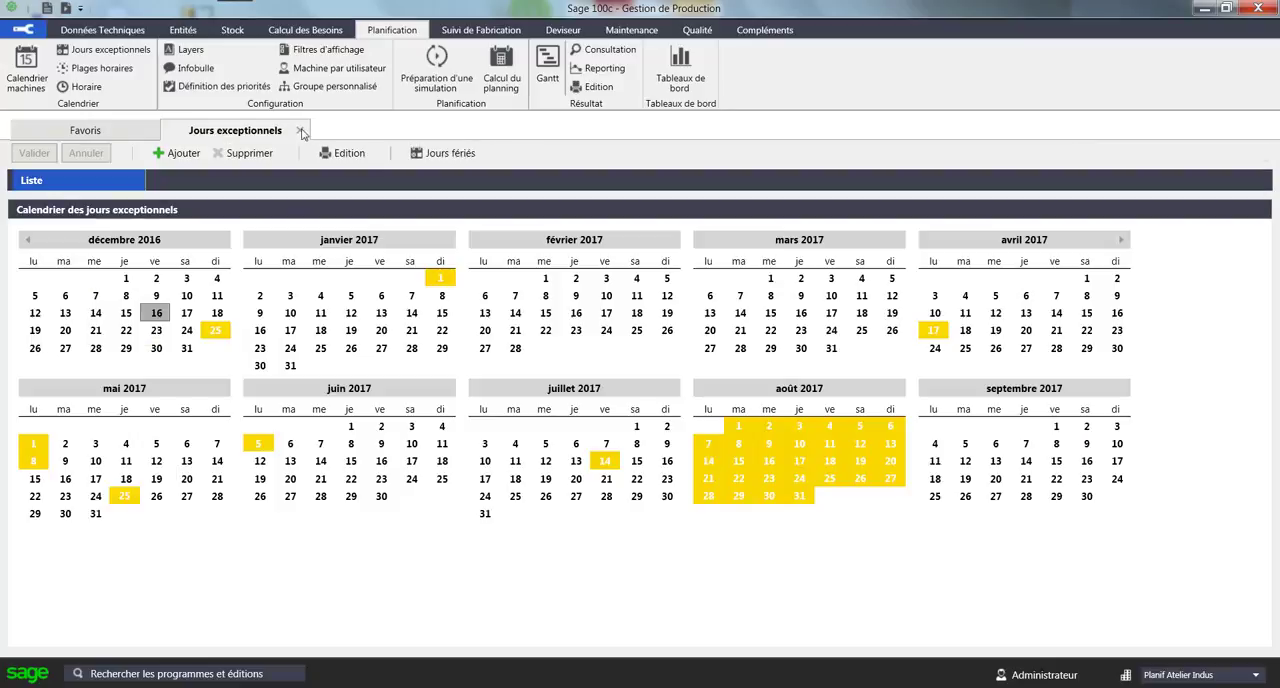
{"action": "left_click", "coordinate": [302, 132]}
Examine the operations of the first CONFFRAISE manufacturing order, launched for 1,700 kg.
{"action": "left_click", "coordinate": [481, 30]}
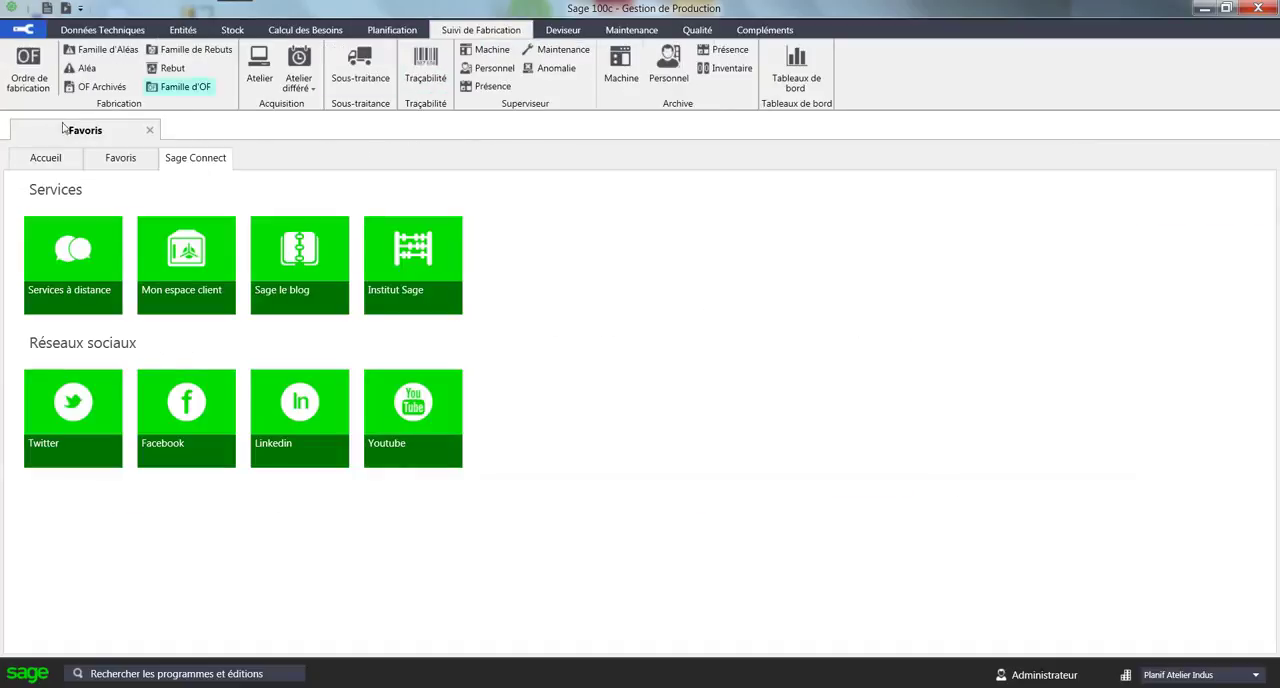
{"action": "left_click", "coordinate": [28, 70]}
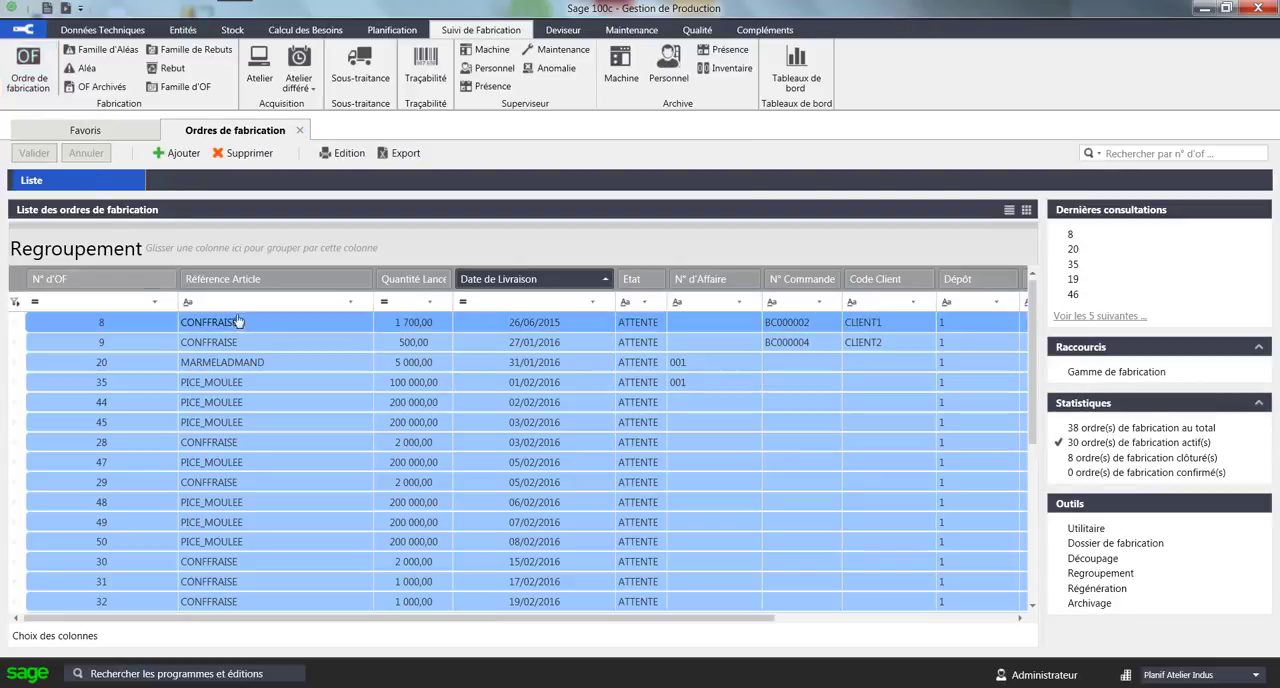
{"action": "double_click", "coordinate": [251, 326]}
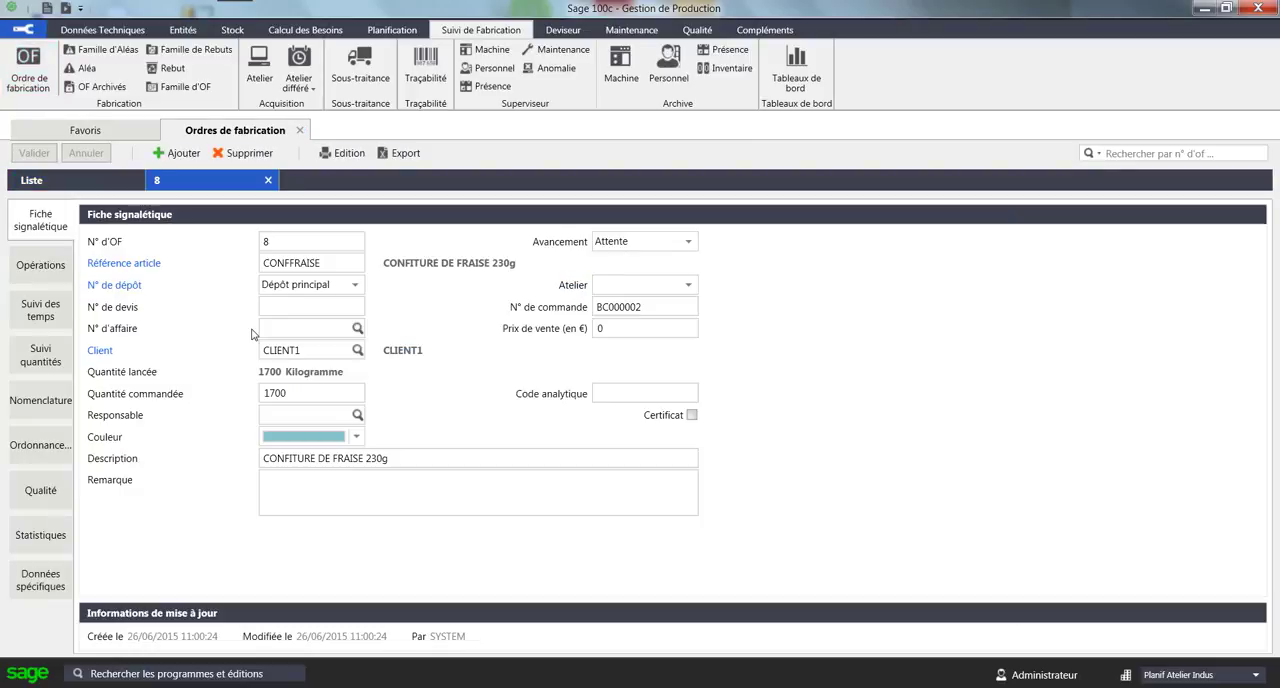
{"action": "left_click", "coordinate": [52, 266]}
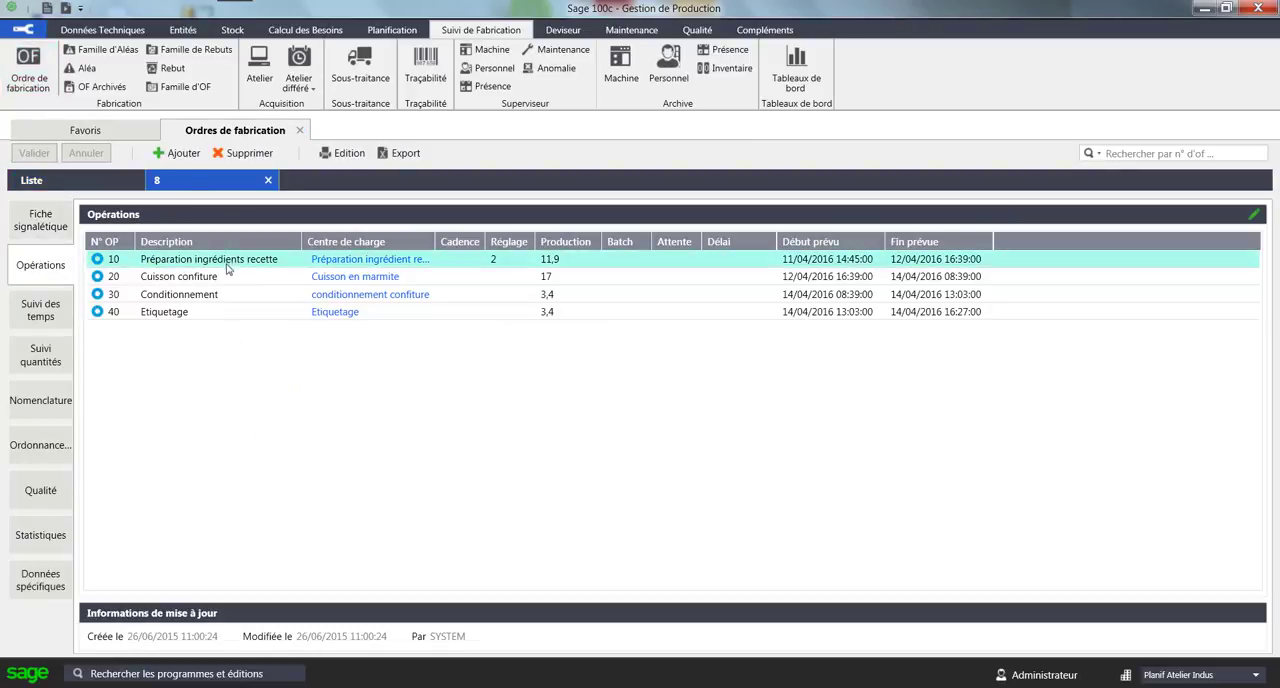
{"action": "left_click", "coordinate": [420, 259]}
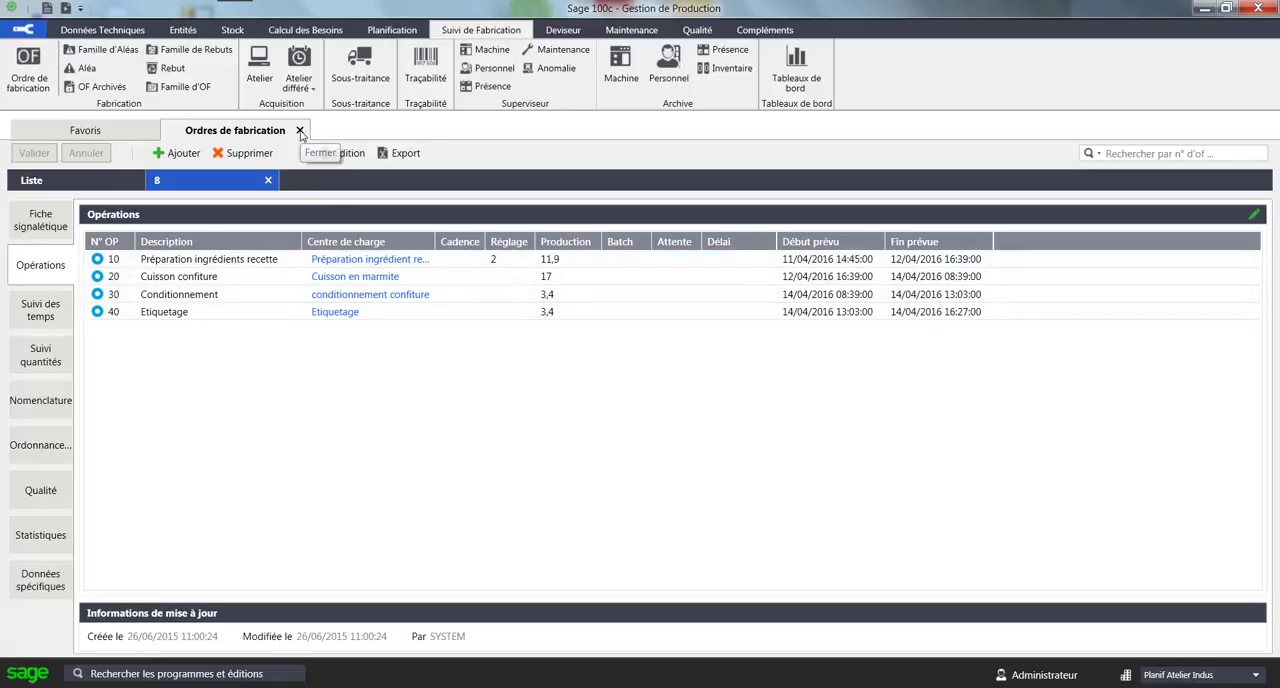
Run the planning calculation over a 12-month horizon with fictitious machine STD and the Tri Standard sort.
{"action": "left_click", "coordinate": [392, 32]}
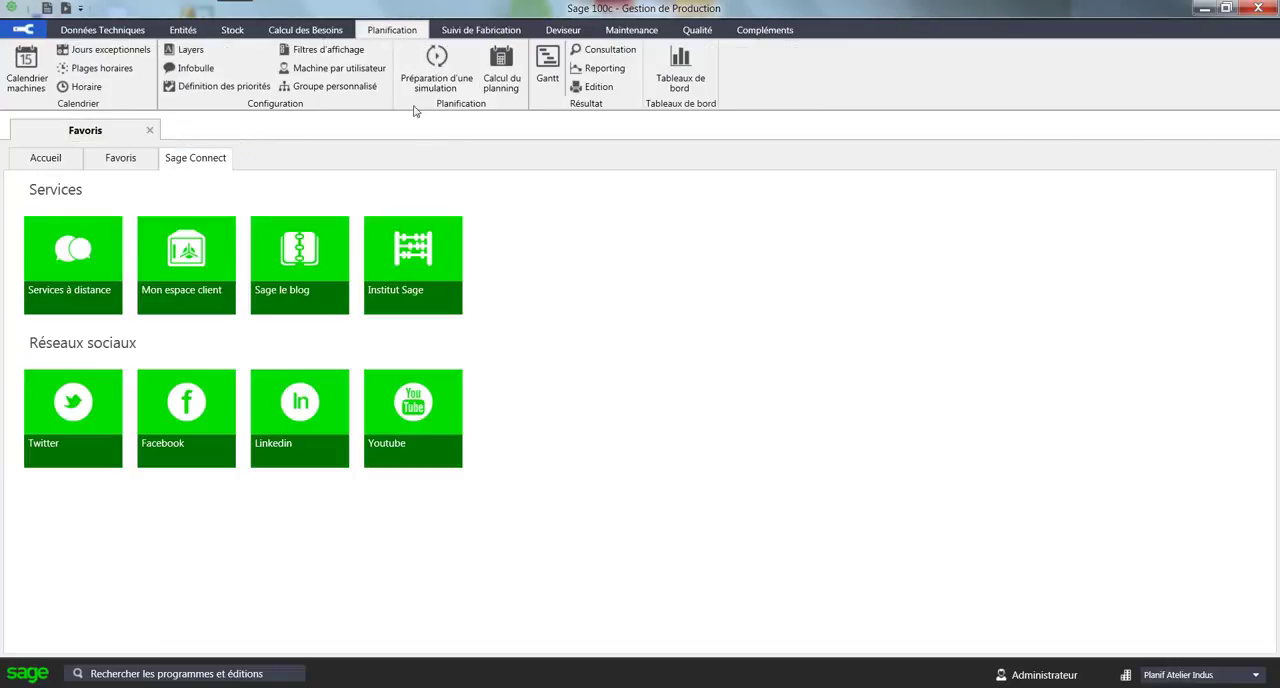
{"action": "left_click", "coordinate": [506, 66]}
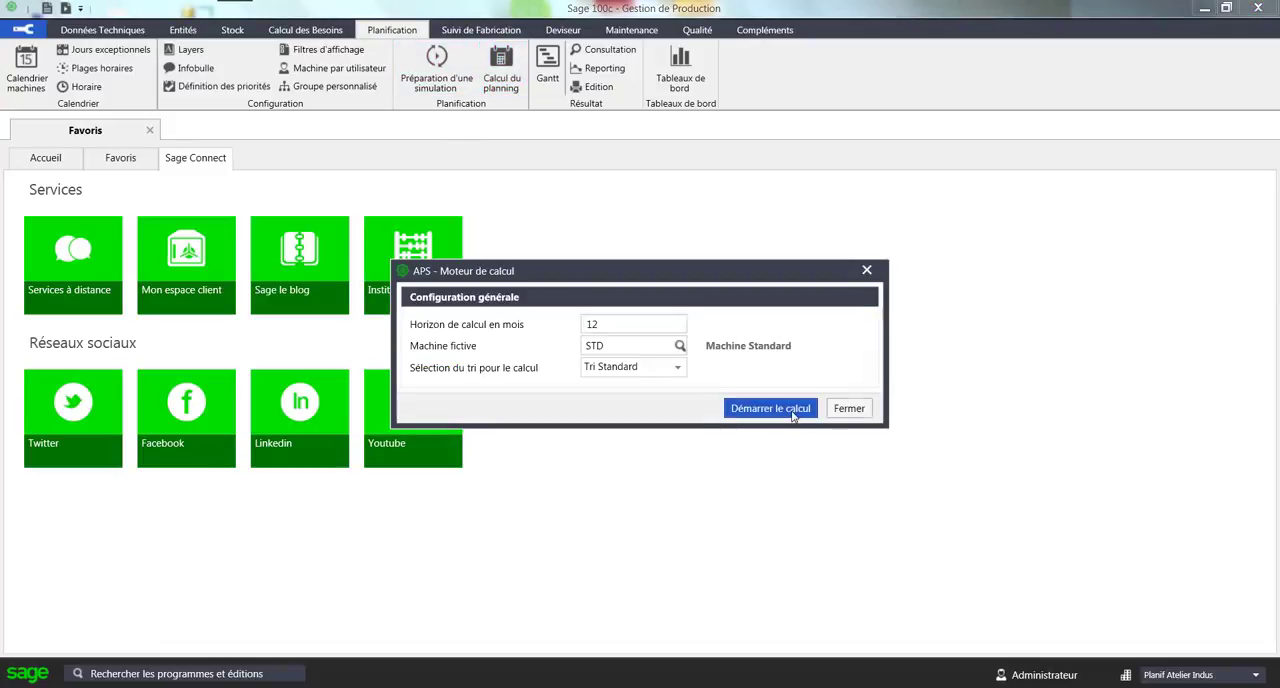
{"action": "left_click", "coordinate": [788, 411]}
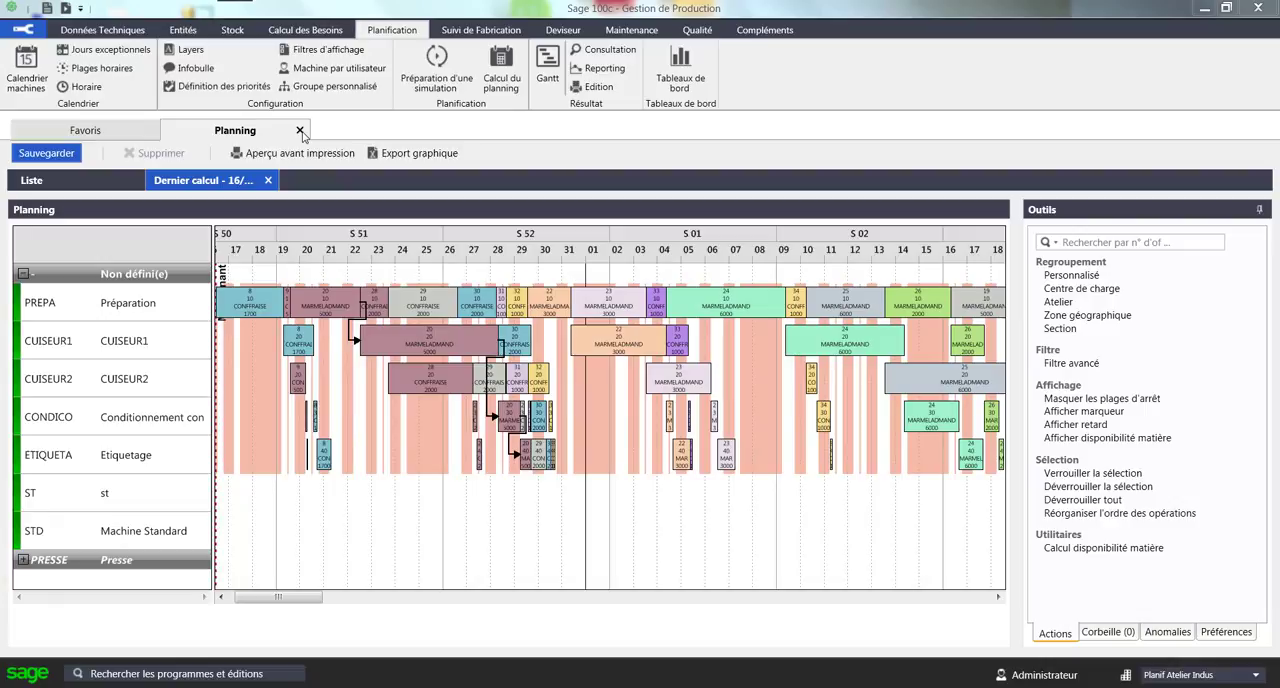
Move the labelling operation of the 5,000-unit MARMELADMAND order on ETIQUETA to 1 February in week 05.
{"action": "left_click_drag", "start_coordinate": [306, 598], "coordinate": [385, 598]}
{"action": "left_click", "coordinate": [487, 458]}
{"action": "left_click_drag", "start_coordinate": [487, 458], "coordinate": [641, 461]}
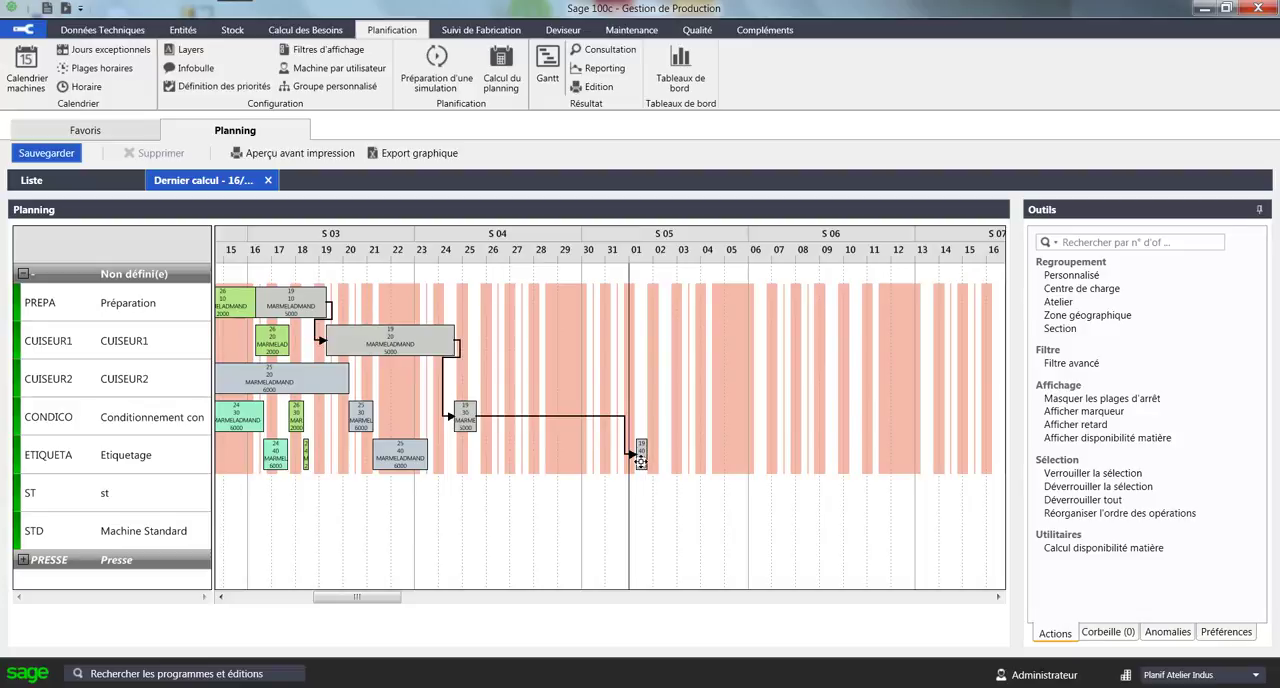
Save the modified planning as Planification officielle and close it.
{"action": "left_click", "coordinate": [55, 154]}
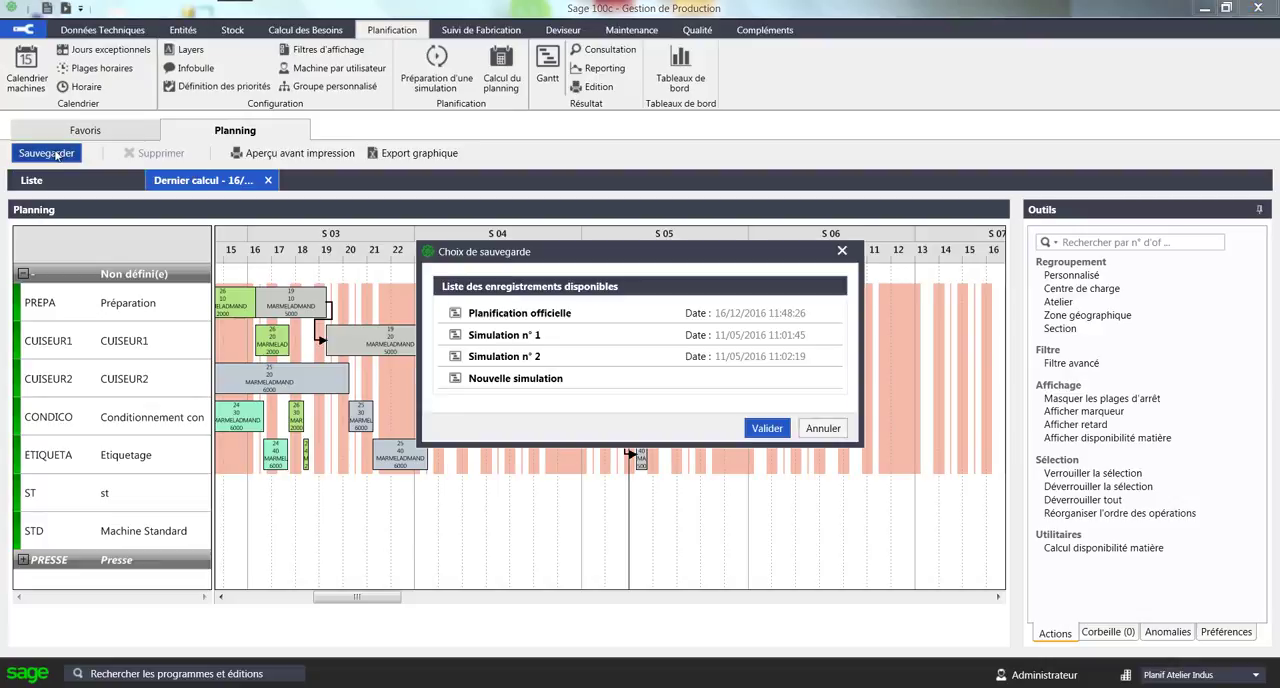
{"action": "left_click", "coordinate": [540, 318]}
{"action": "left_click", "coordinate": [539, 339]}
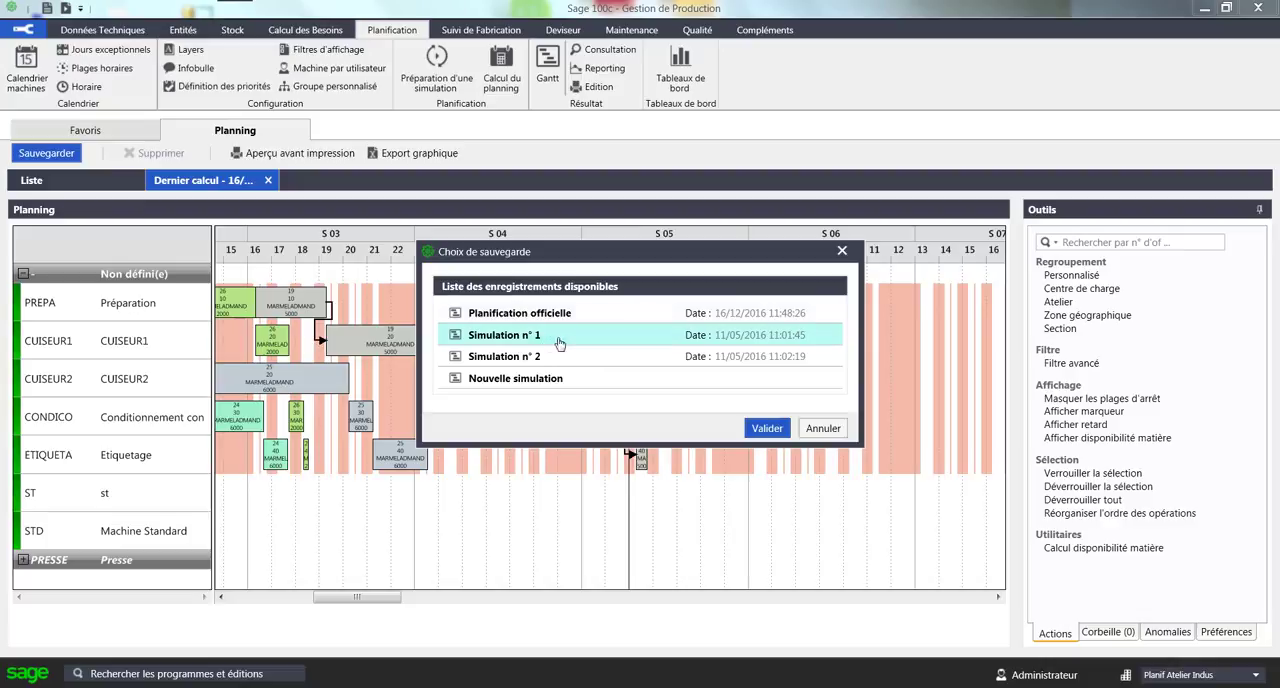
{"action": "left_click", "coordinate": [540, 315]}
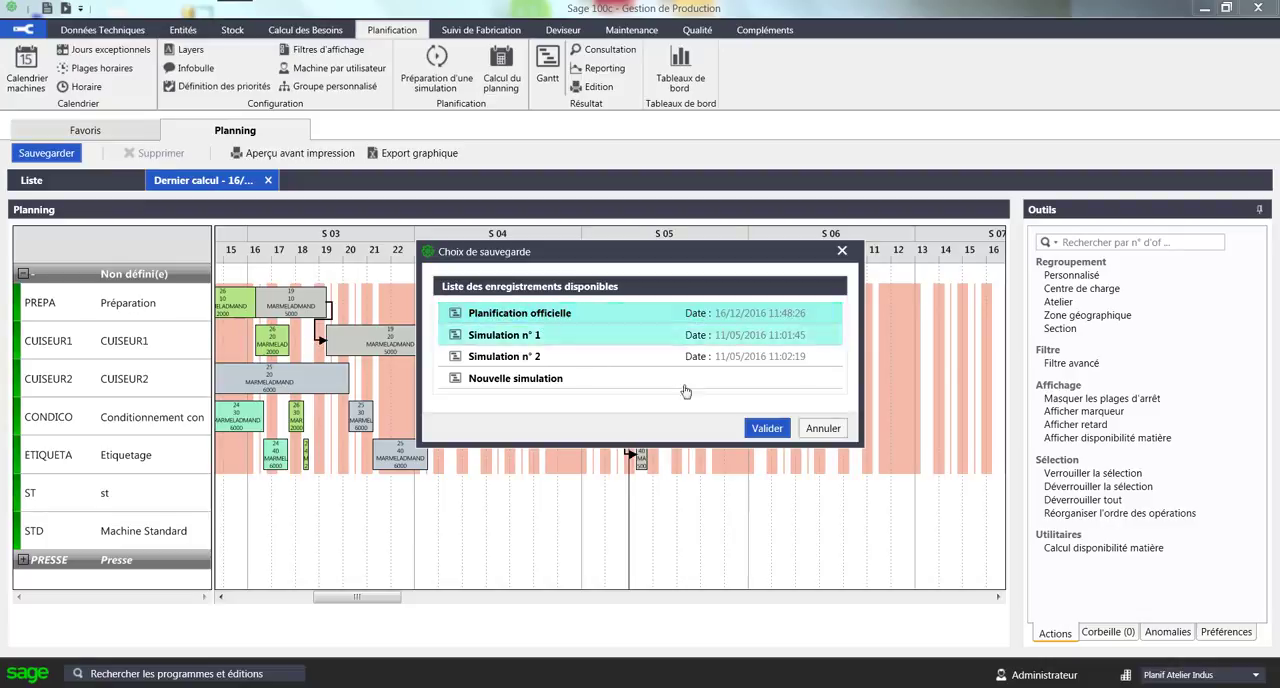
{"action": "left_click", "coordinate": [763, 430]}
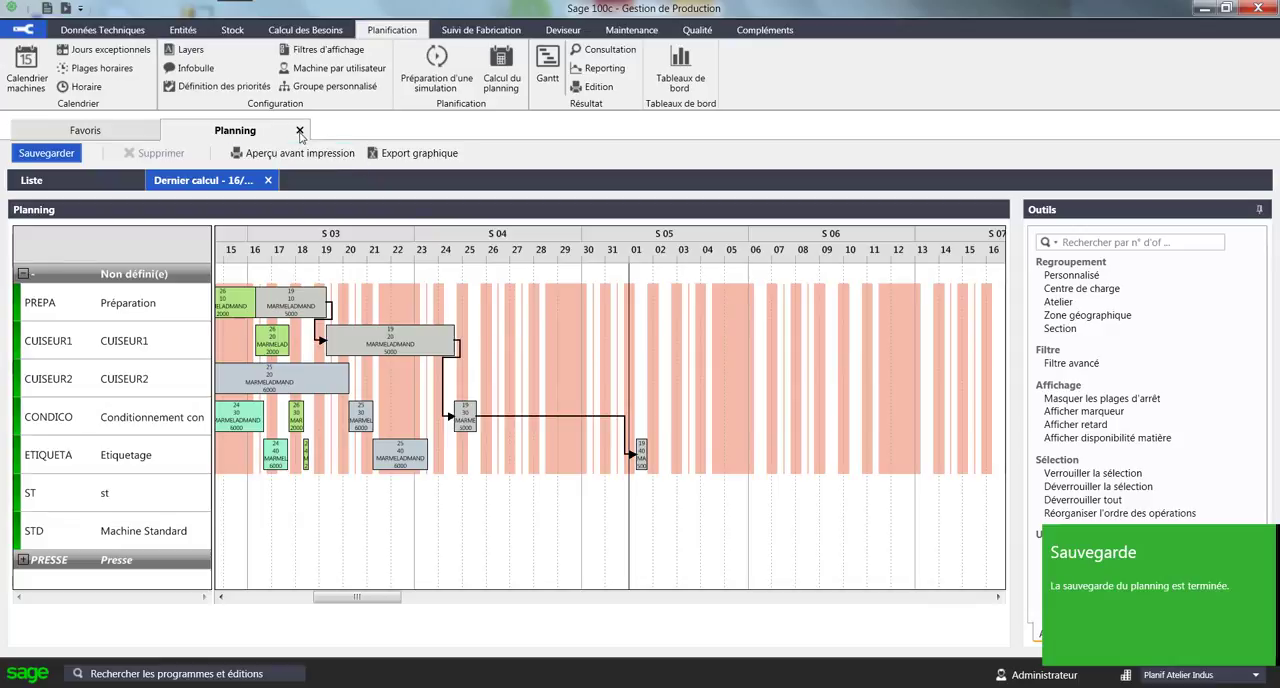
{"action": "left_click", "coordinate": [300, 131]}
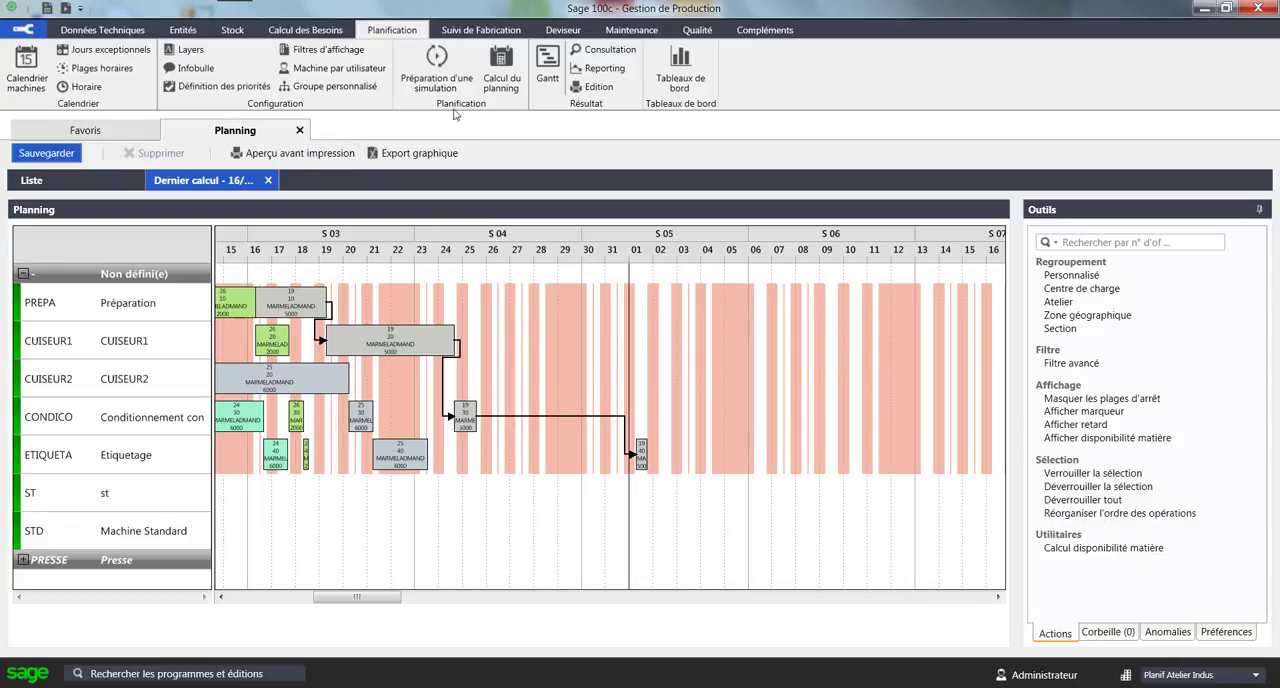
Review the Synthèse capacité finie report of weekly load per work centre, and close the reporting.
{"action": "left_click", "coordinate": [592, 70]}
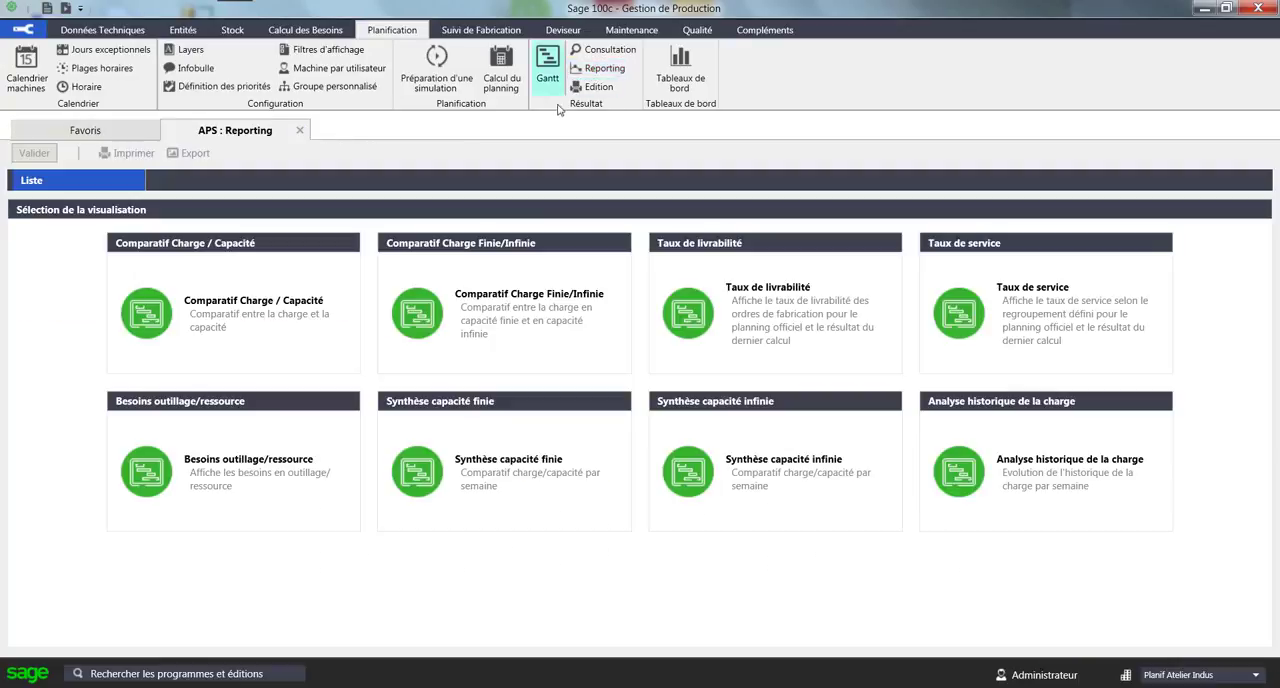
{"action": "left_click", "coordinate": [519, 493]}
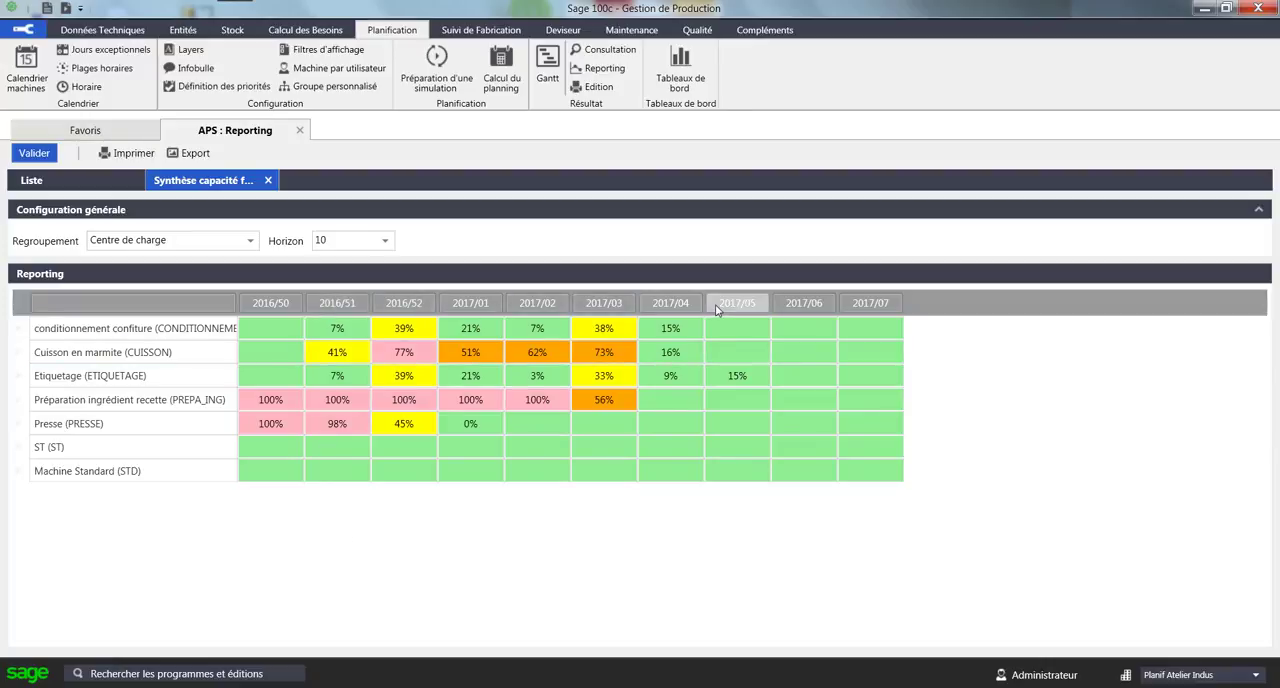
{"action": "left_click", "coordinate": [298, 131]}
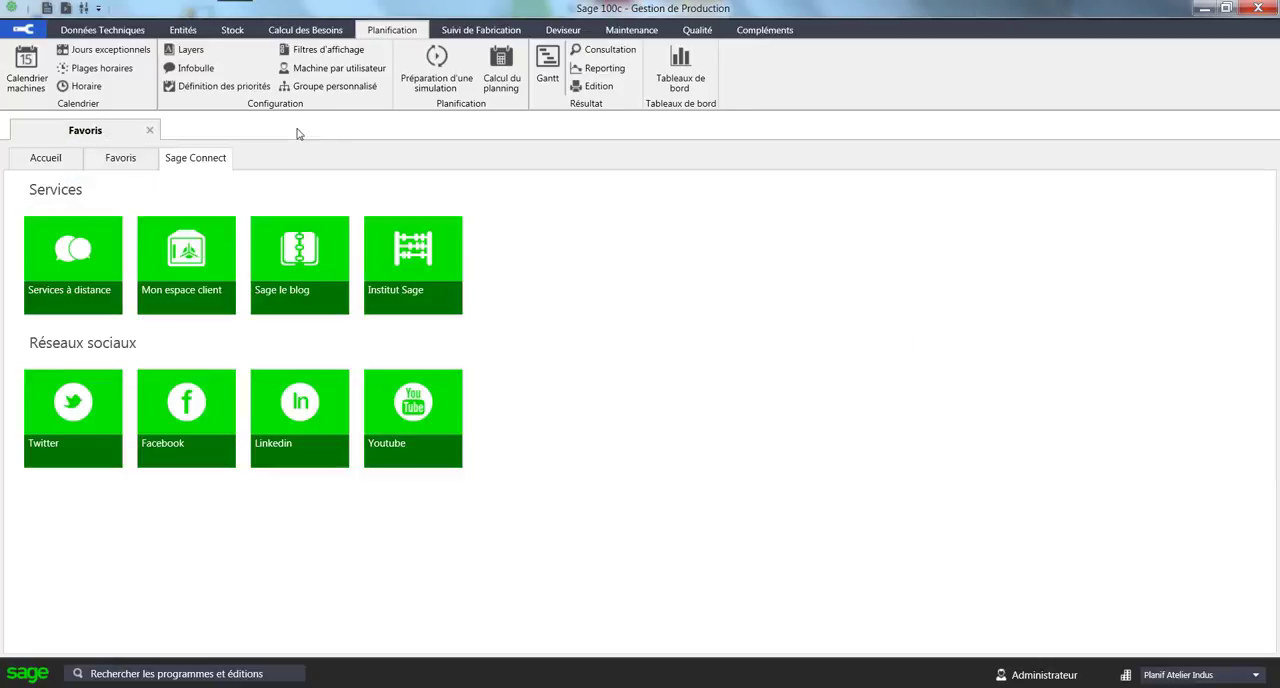
Consult the customer orders' delivery status and examine the manufacturing orders of the late order at 19 % progress.
{"action": "left_click", "coordinate": [604, 49]}
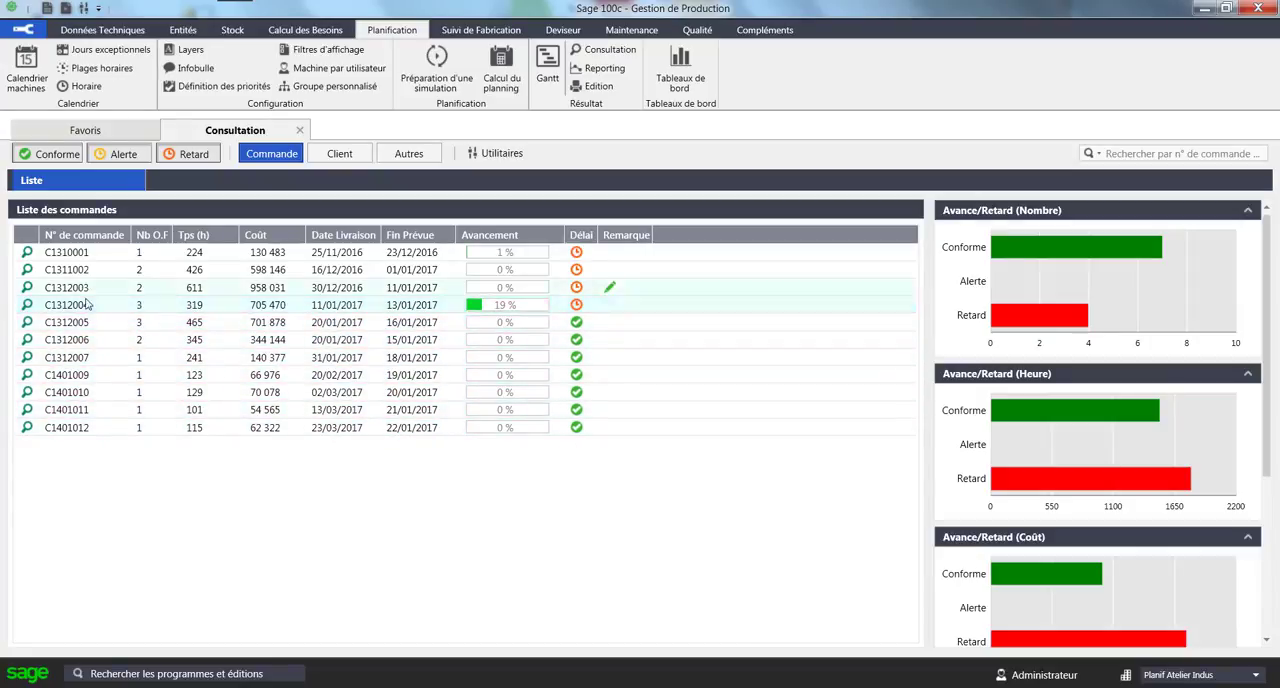
{"action": "left_click", "coordinate": [26, 306]}
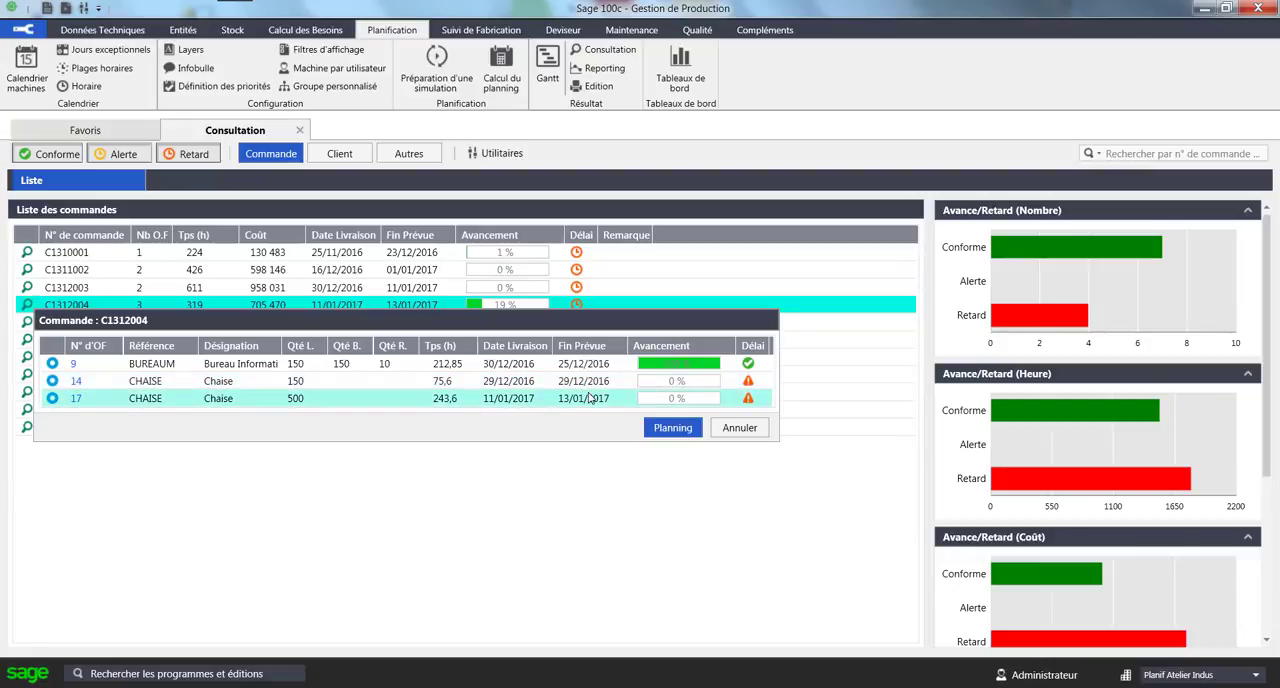
{"action": "left_click", "coordinate": [740, 428]}
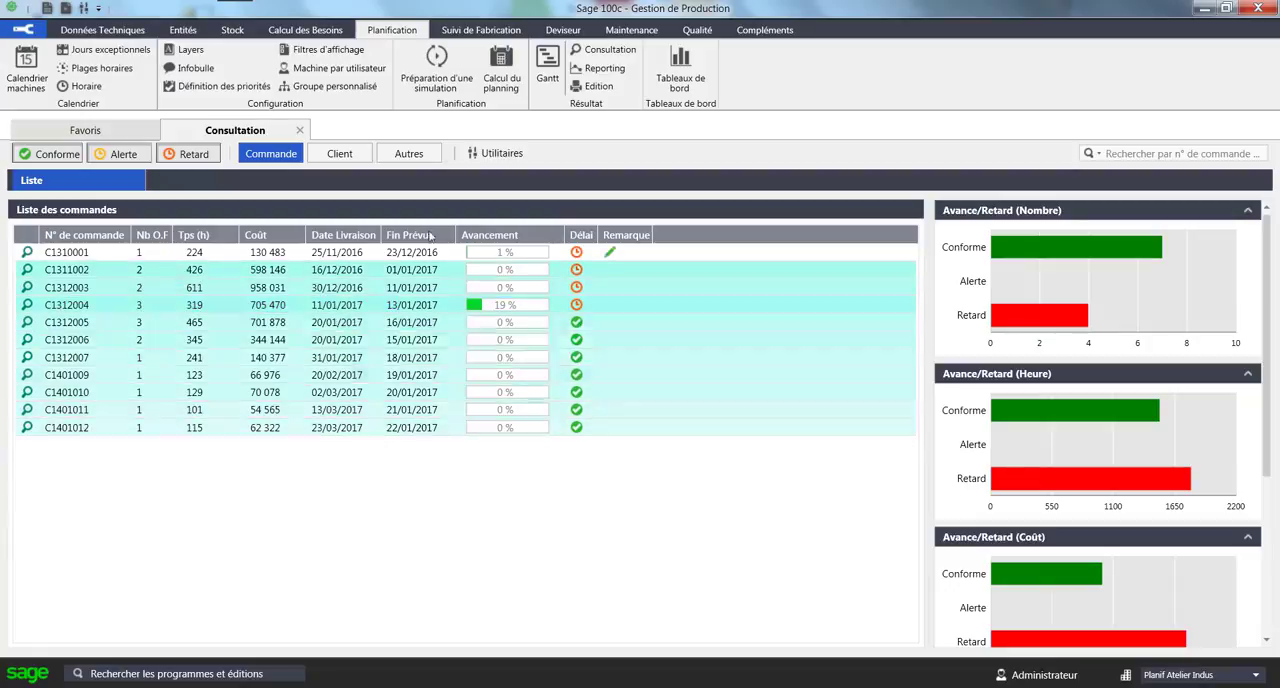
{"action": "left_click", "coordinate": [300, 131]}
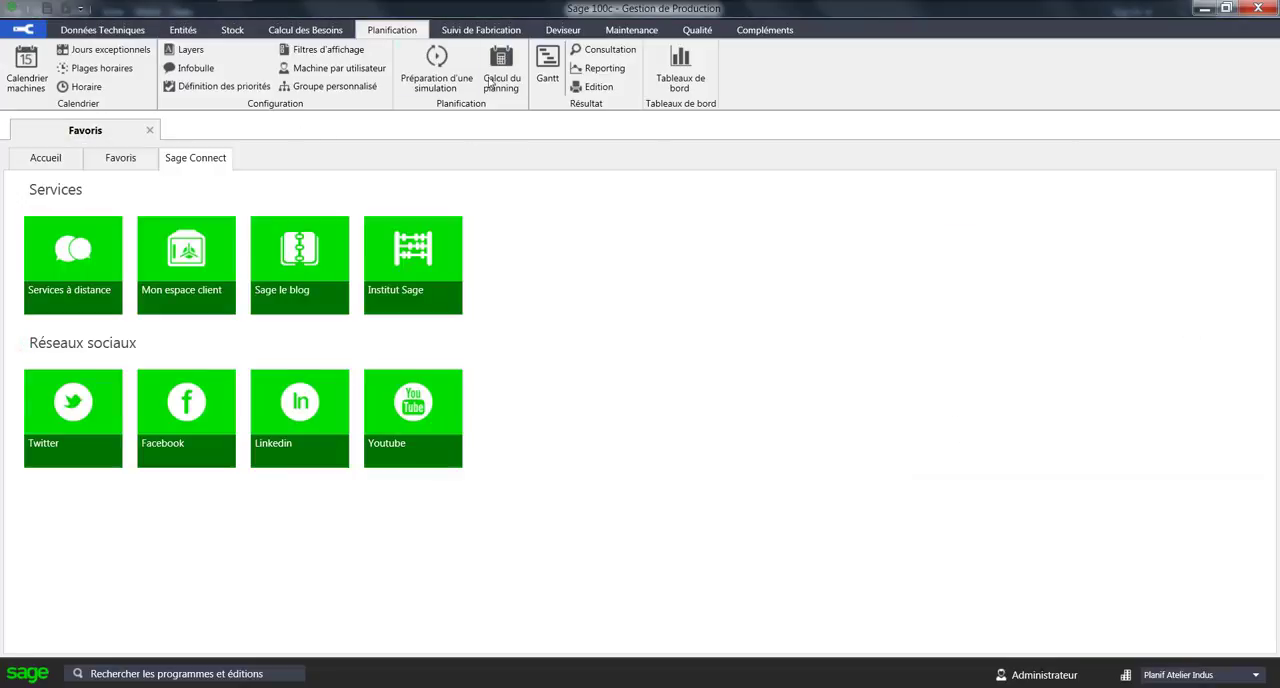
Open Planification officielle in the Gantt planning and display material availability on its operations.
{"action": "left_click", "coordinate": [549, 62]}
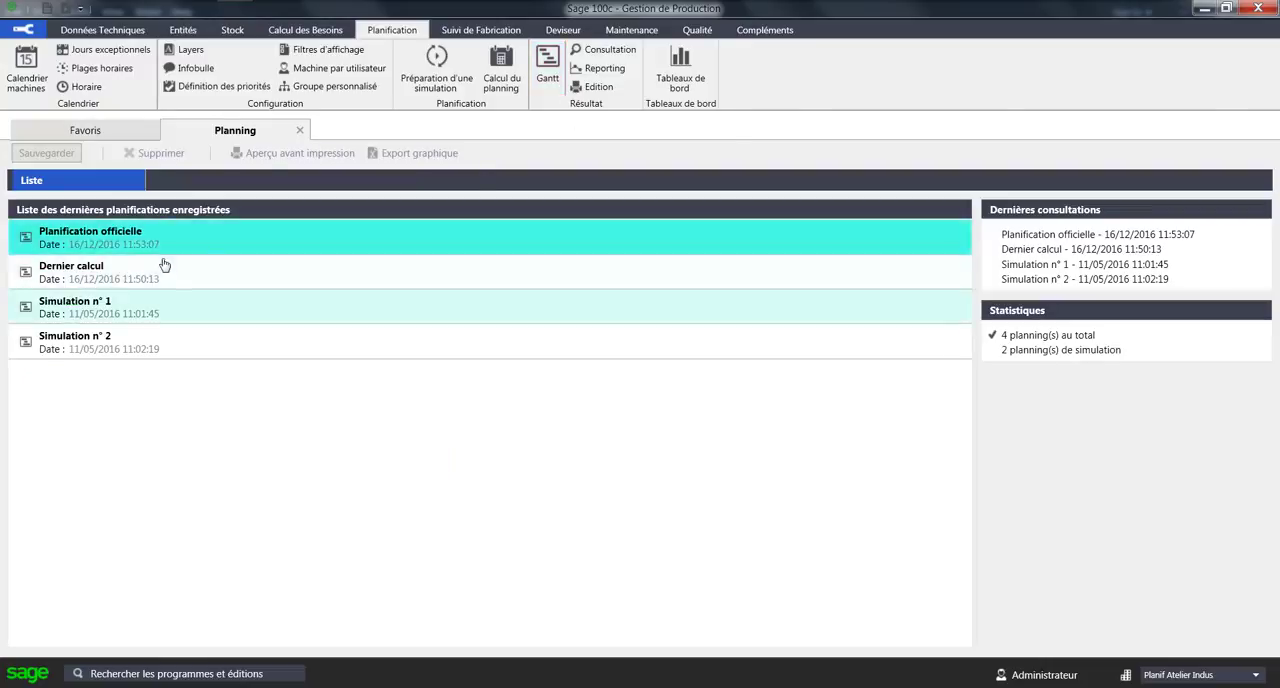
{"action": "double_click", "coordinate": [178, 251]}
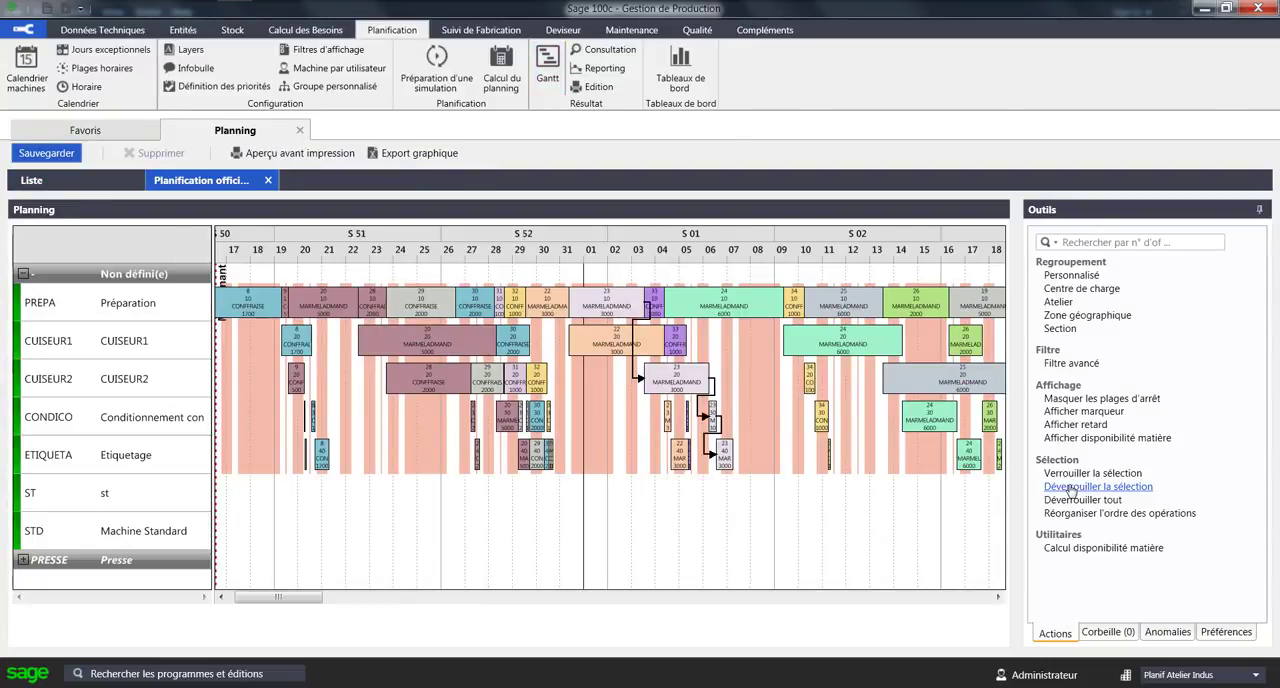
{"action": "left_click", "coordinate": [1134, 444]}
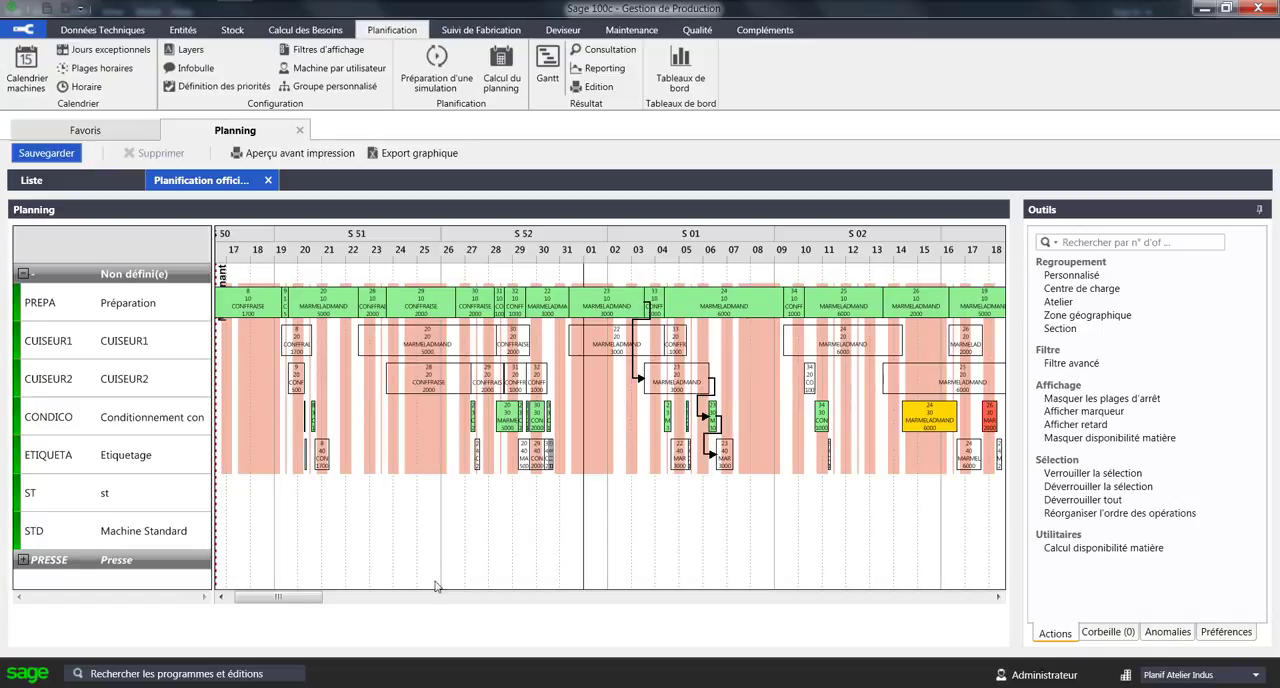
Examine the material availability of the yellow 6,000-unit MARMELADMAND operation on CONDICO, including the stock movements of component CAPSULEARG.
{"action": "left_click_drag", "start_coordinate": [309, 602], "coordinate": [325, 602]}
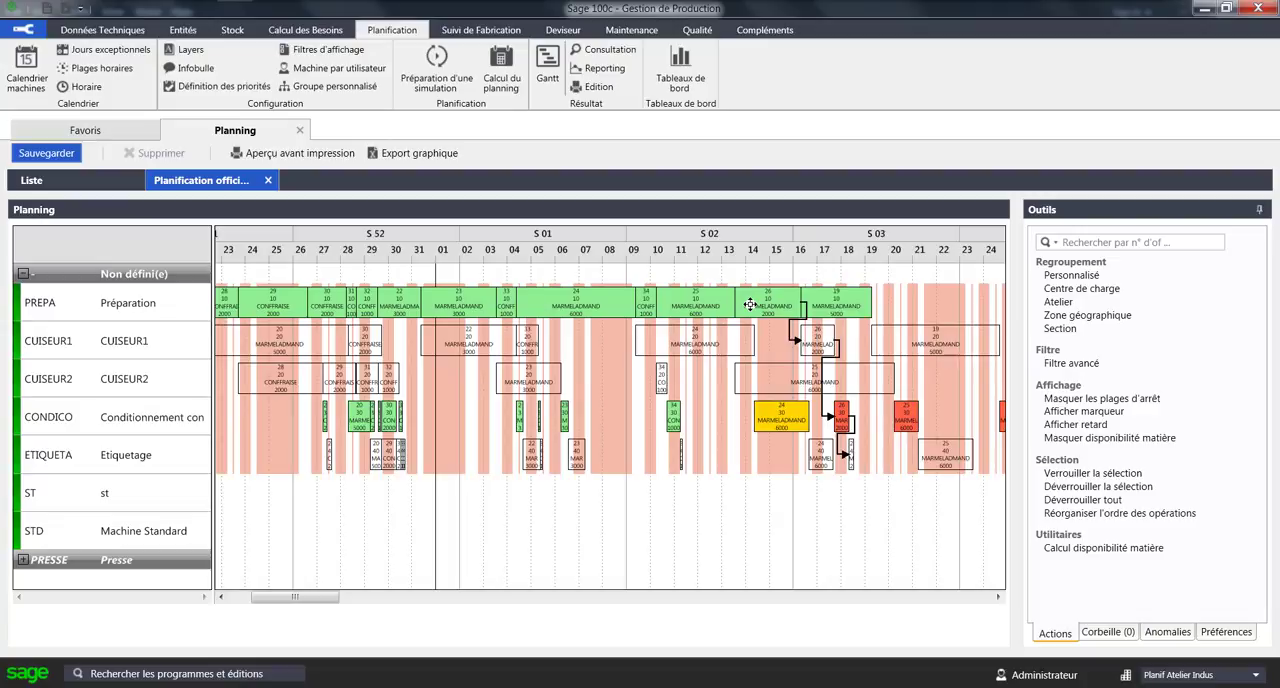
{"action": "right_click", "coordinate": [783, 418]}
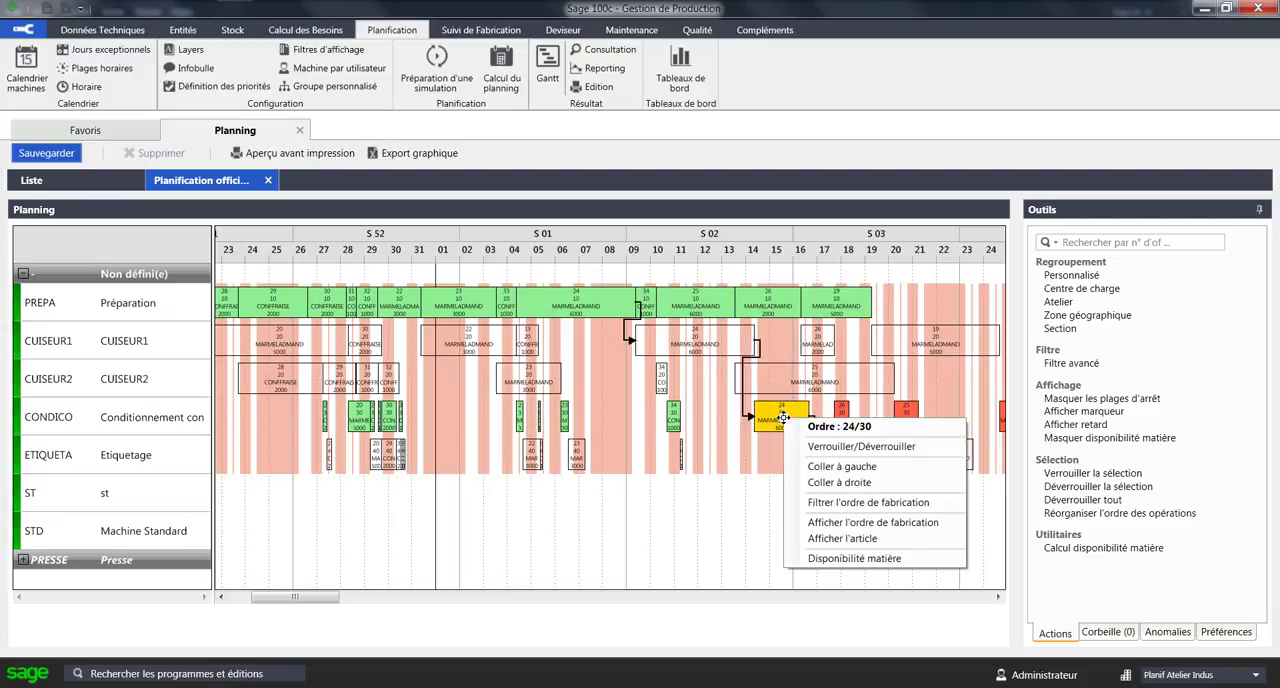
{"action": "left_click", "coordinate": [812, 560]}
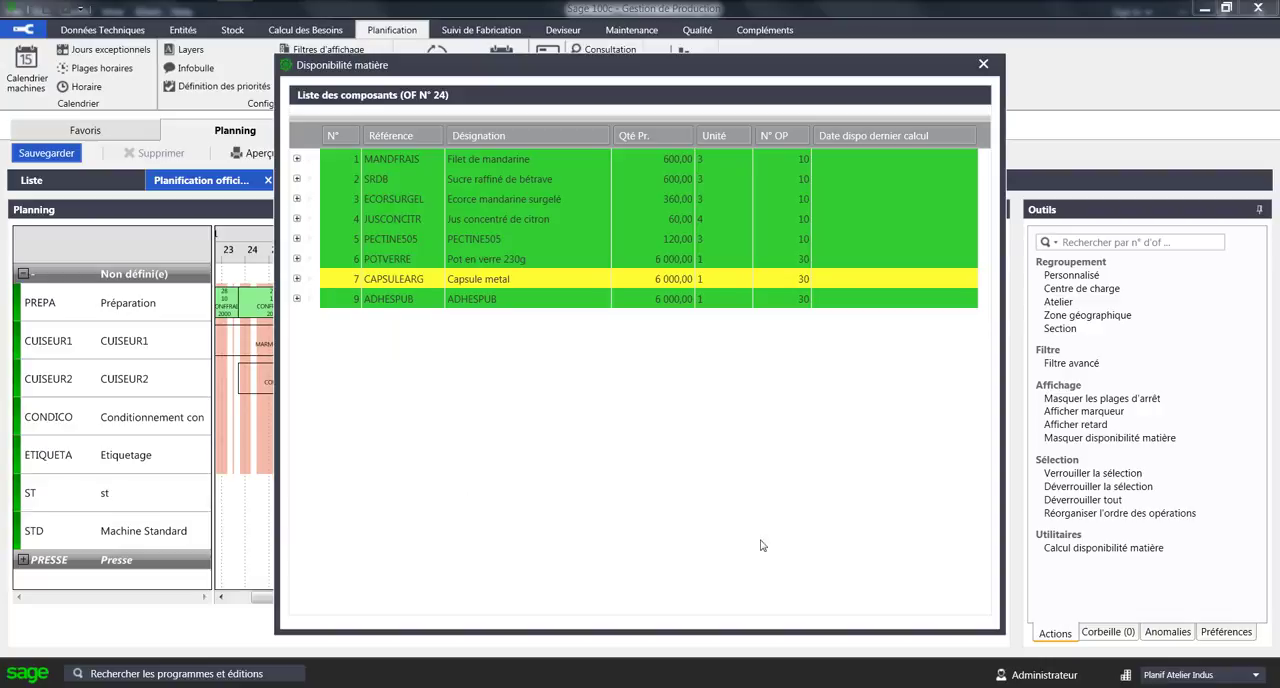
{"action": "left_click", "coordinate": [297, 281]}
{"action": "left_click_drag", "start_coordinate": [984, 372], "coordinate": [985, 390]}
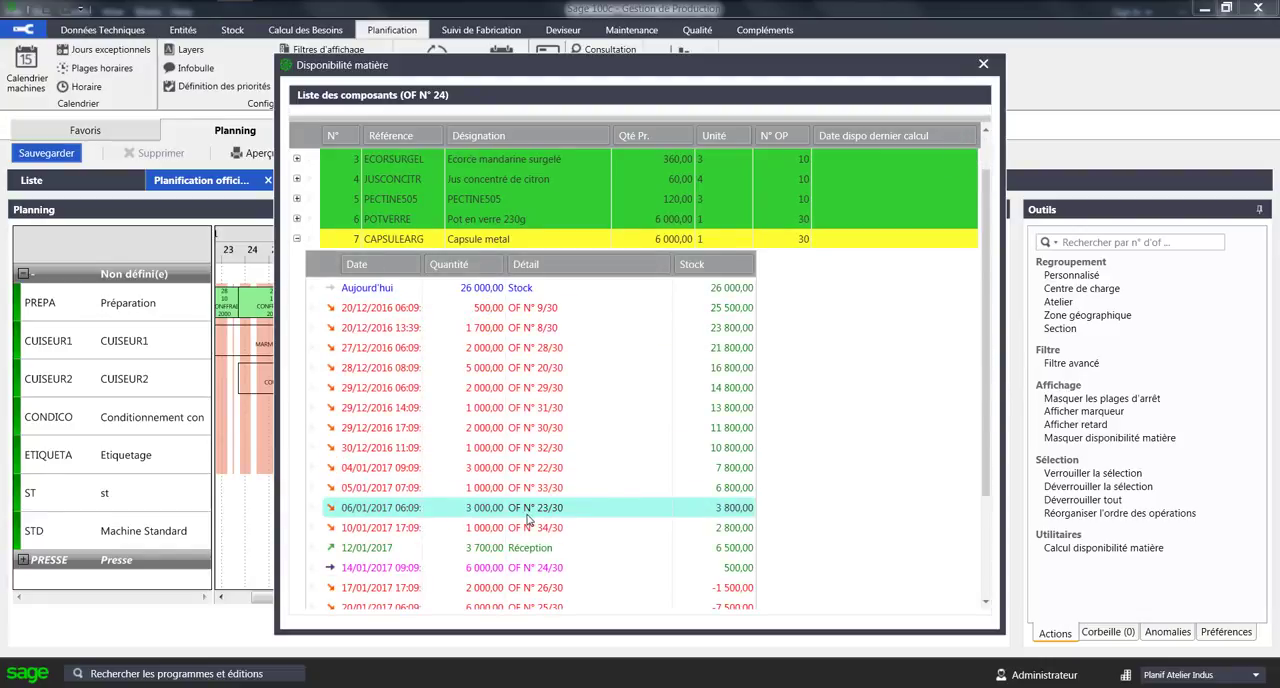
{"action": "left_click", "coordinate": [983, 65]}
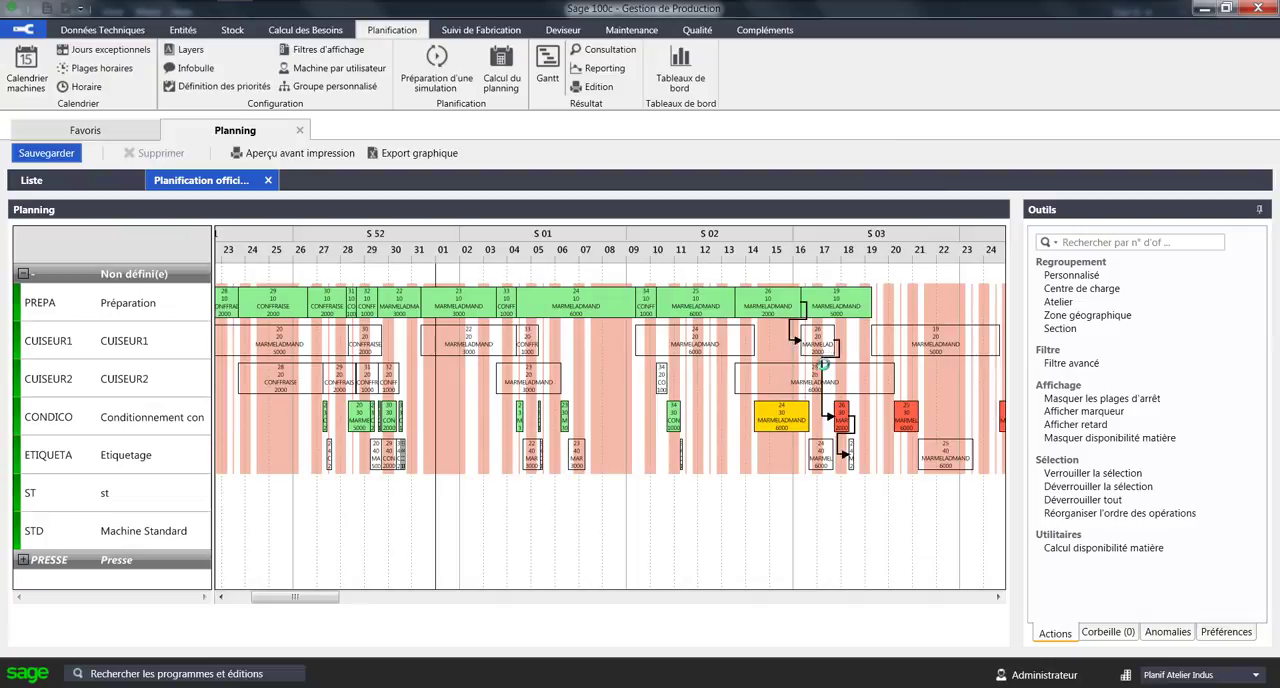
{"action": "left_click", "coordinate": [801, 403]}
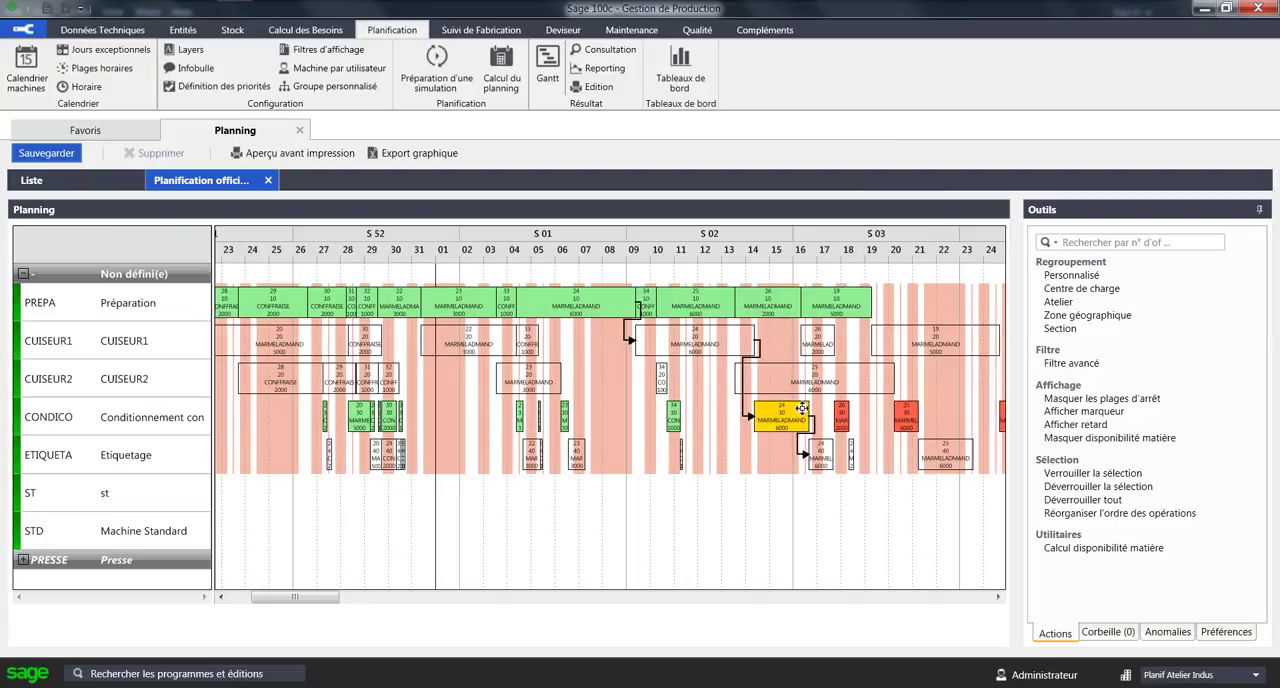
Collapse the Non défini(e) group and expand the Presse group in the Dernier calcul planning to examine the presses' material availability.
{"action": "left_click", "coordinate": [838, 415]}
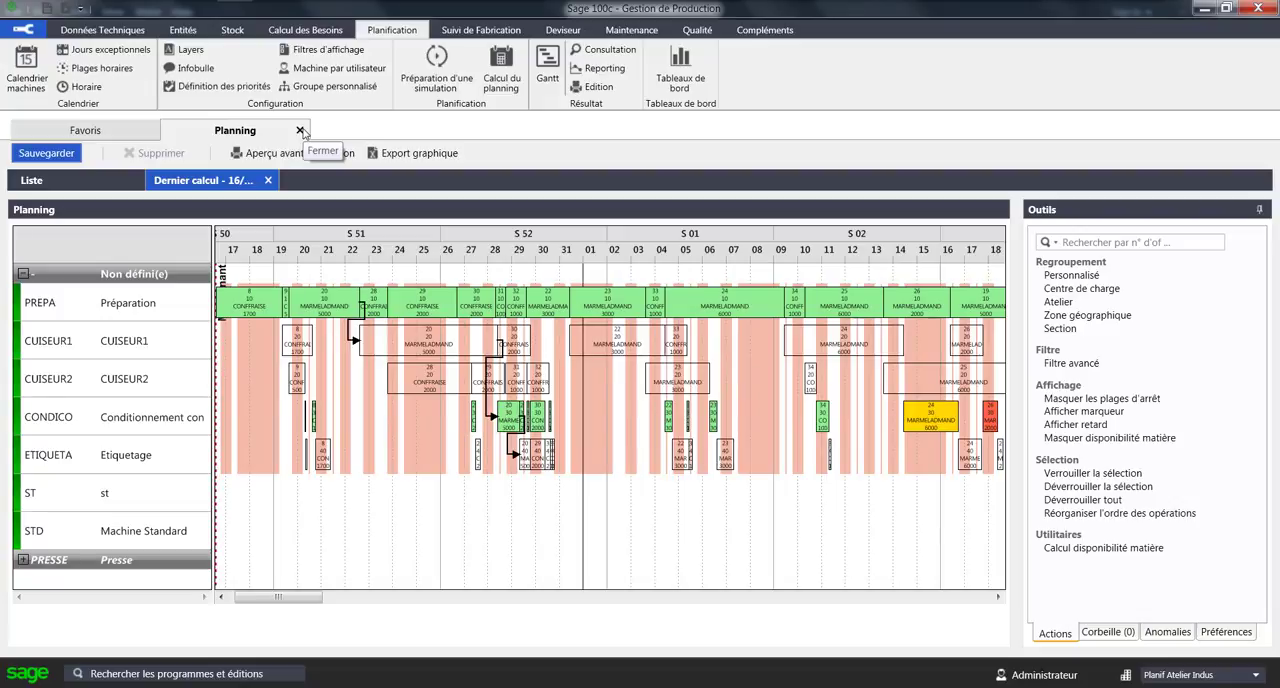
{"action": "left_click", "coordinate": [23, 274]}
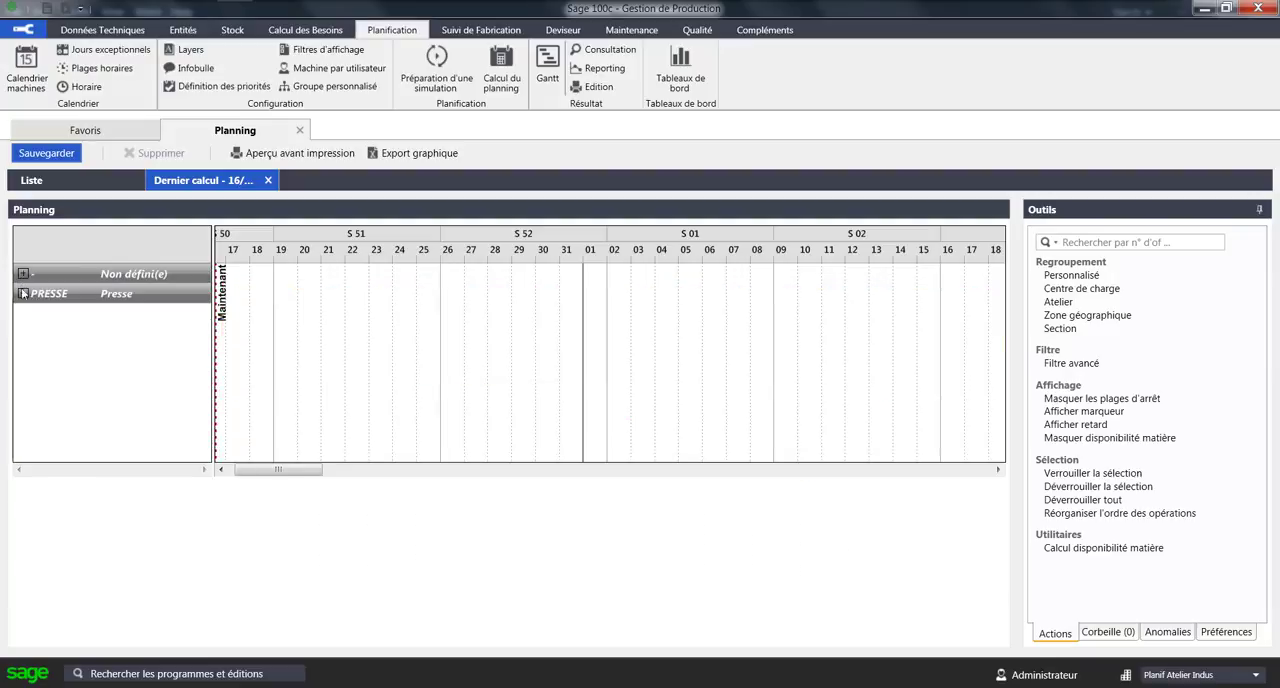
{"action": "left_click", "coordinate": [23, 293]}
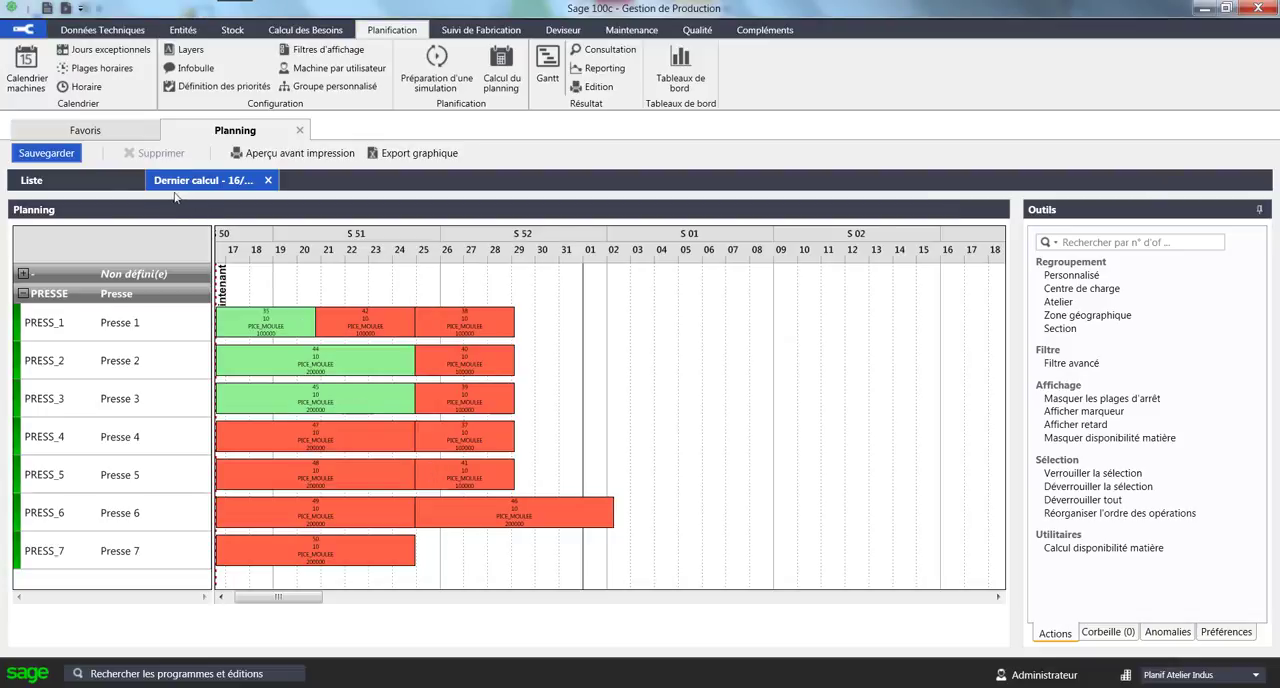
Compare the press schedules in the saved plannings Avec contrainte MP and Avec contrainte d'outillage, and close the planning.
{"action": "left_click", "coordinate": [108, 181]}
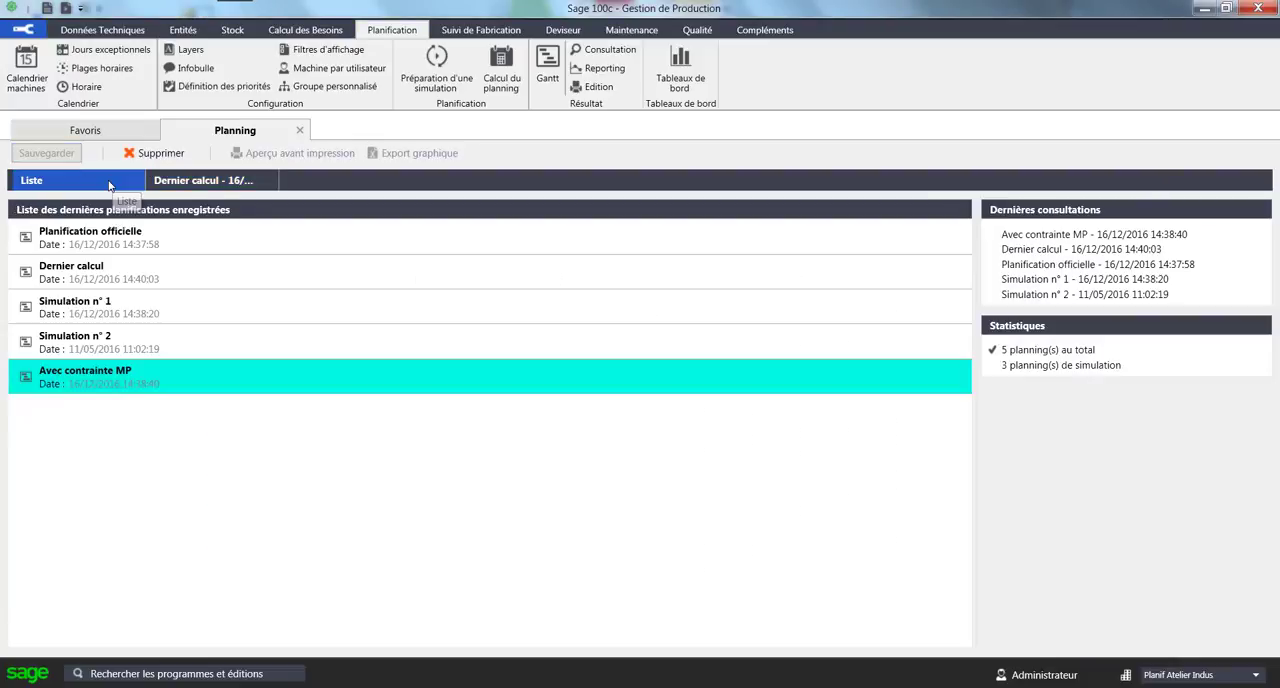
{"action": "double_click", "coordinate": [221, 394]}
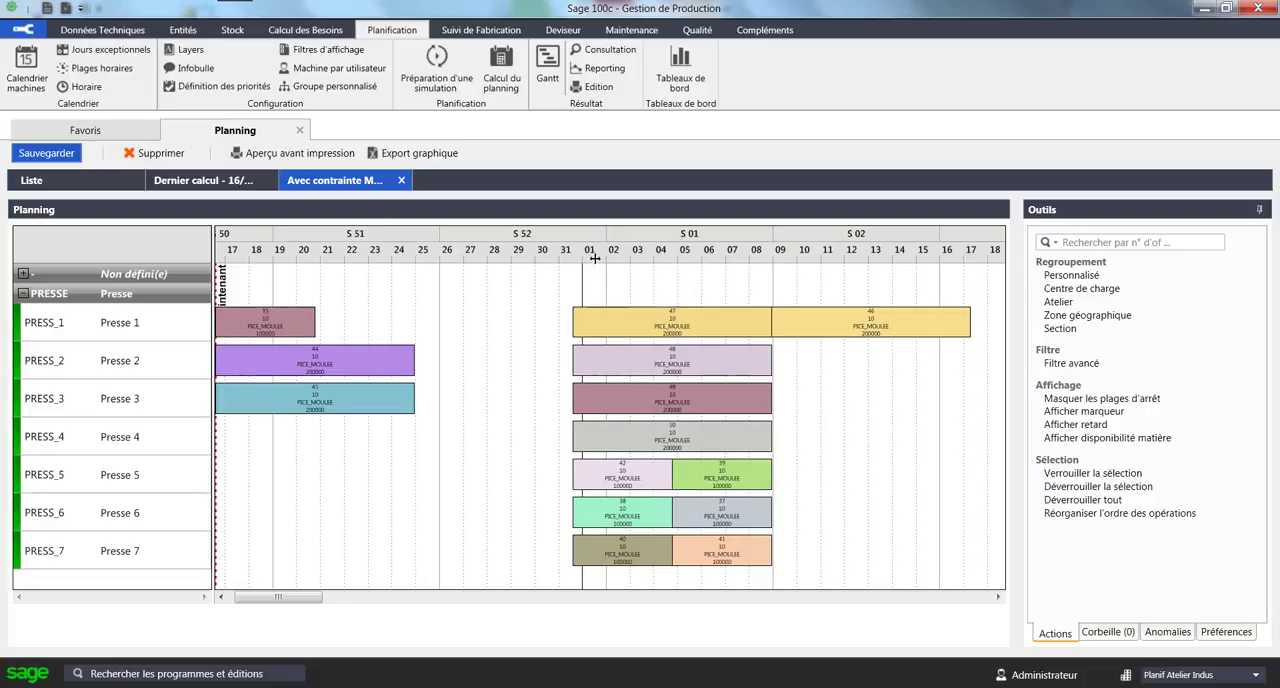
{"action": "left_click", "coordinate": [100, 181]}
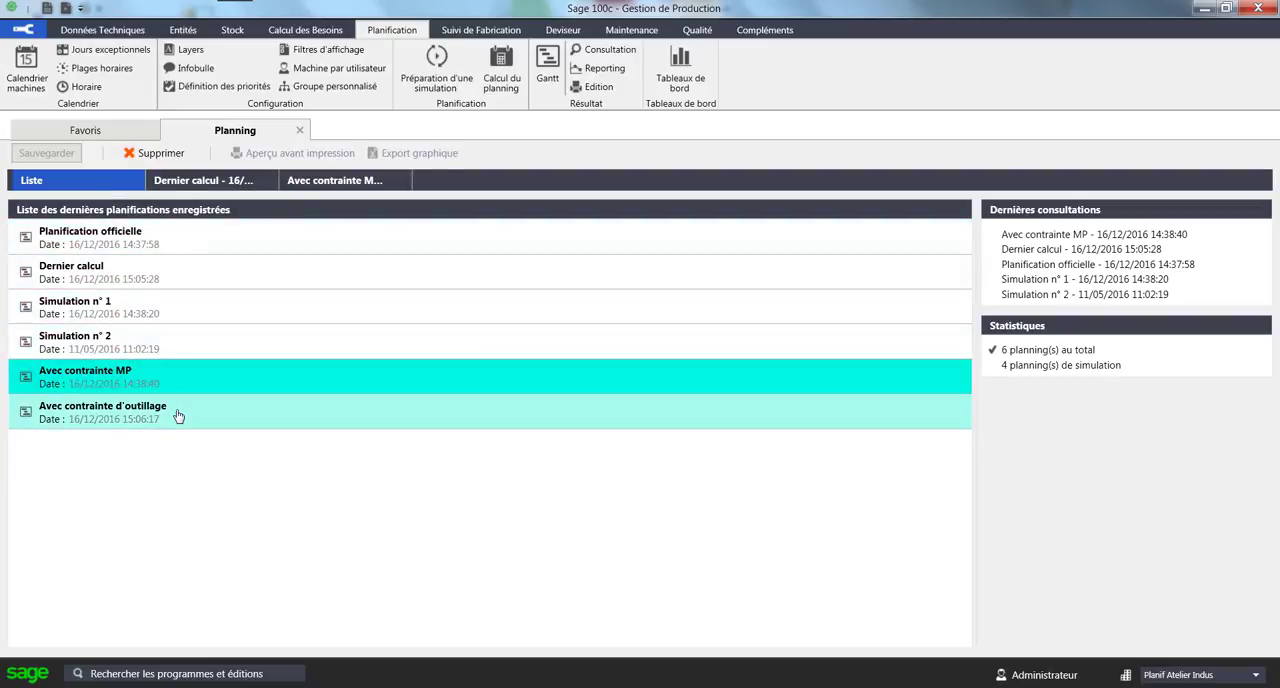
{"action": "double_click", "coordinate": [178, 414]}
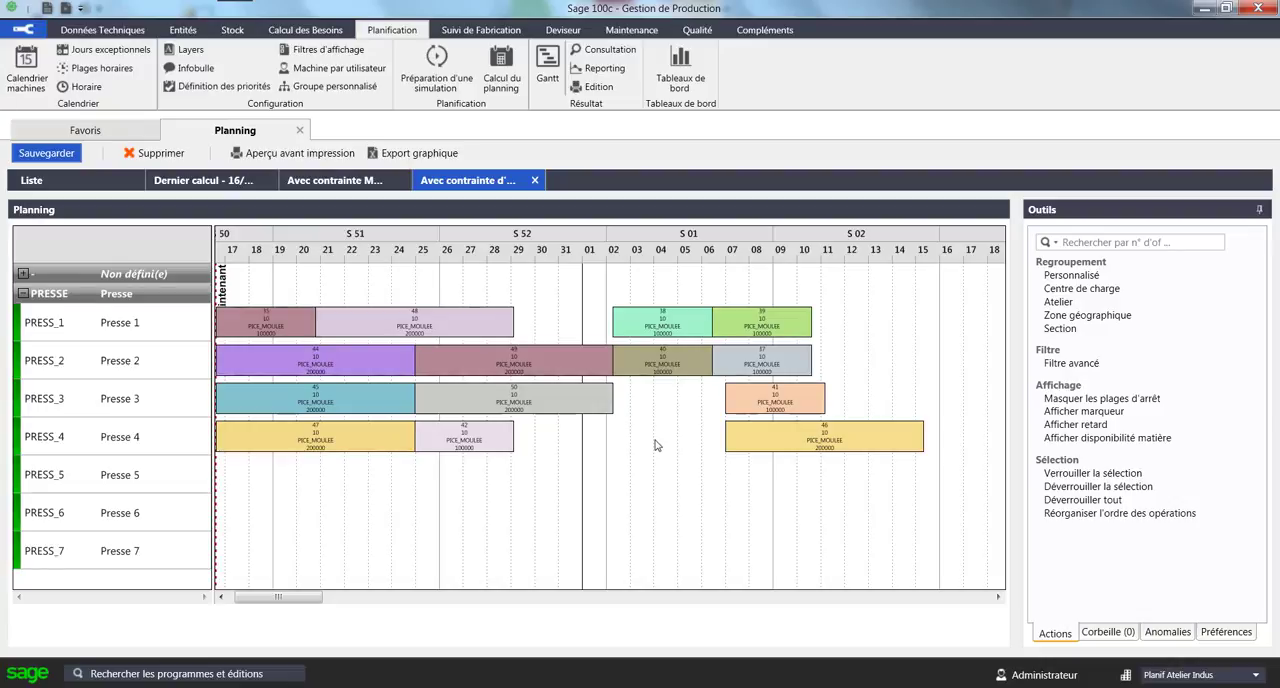
{"action": "left_click", "coordinate": [299, 131]}
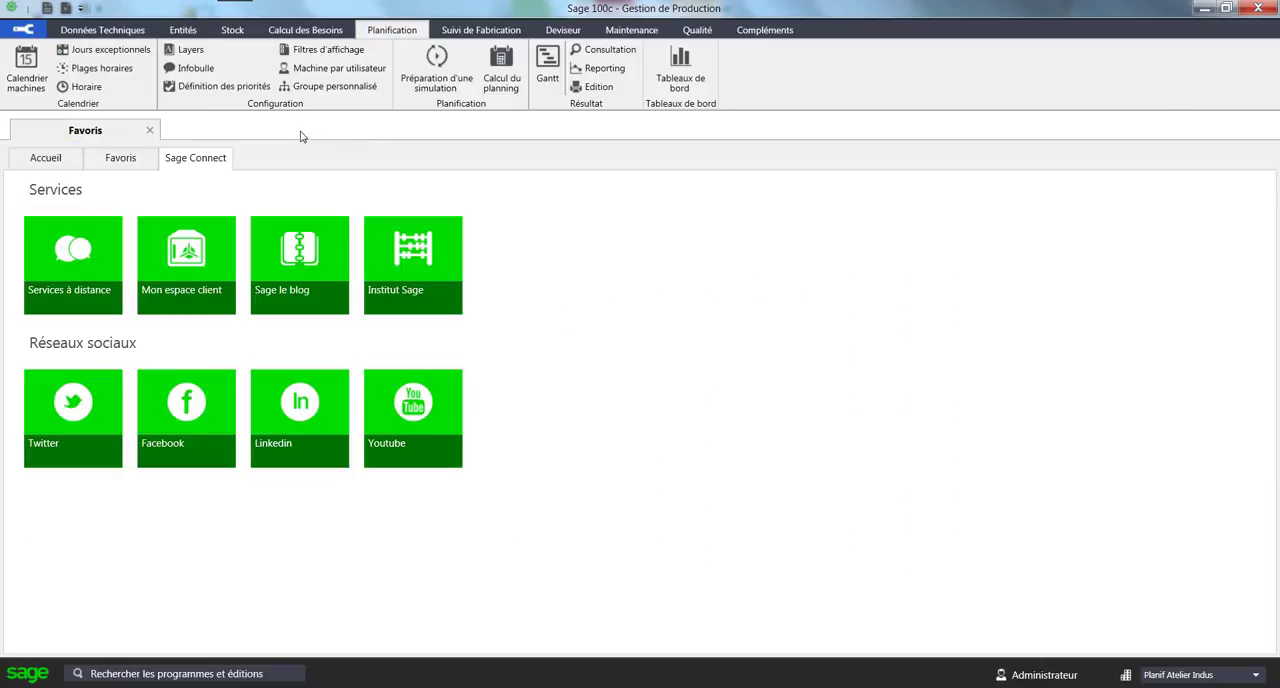